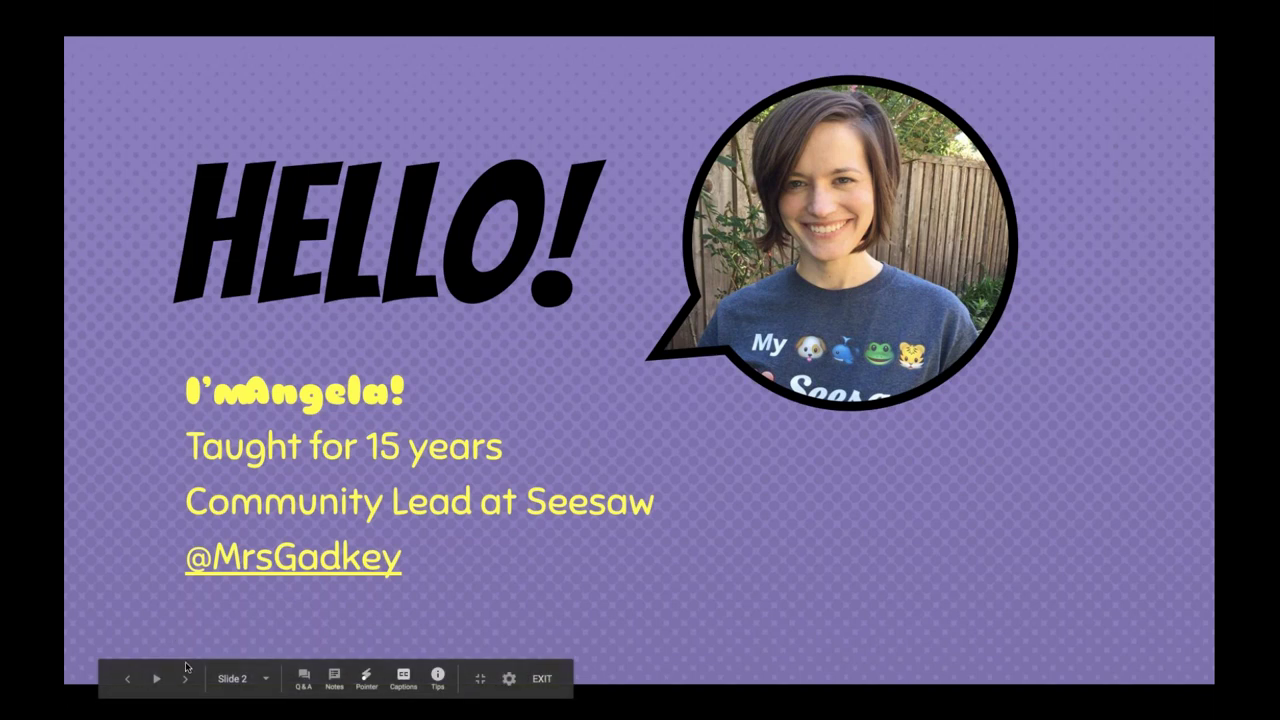
Advance the presentation from the HELLO! slide to slide 3, 'Get a Certificate for Viewing'.
left_click(185, 680)
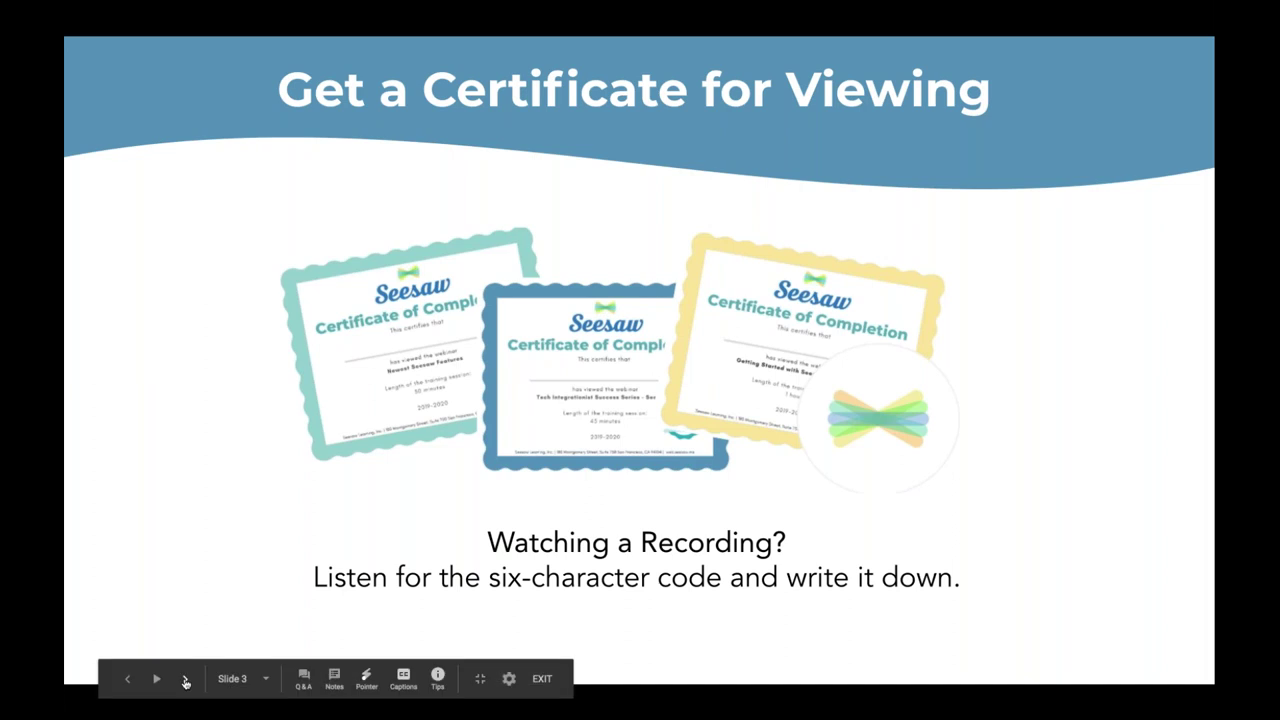
Advance to slide 4, 'My Newsletters Looked Like This…', showing the September 2013 newsletter.
left_click(185, 681)
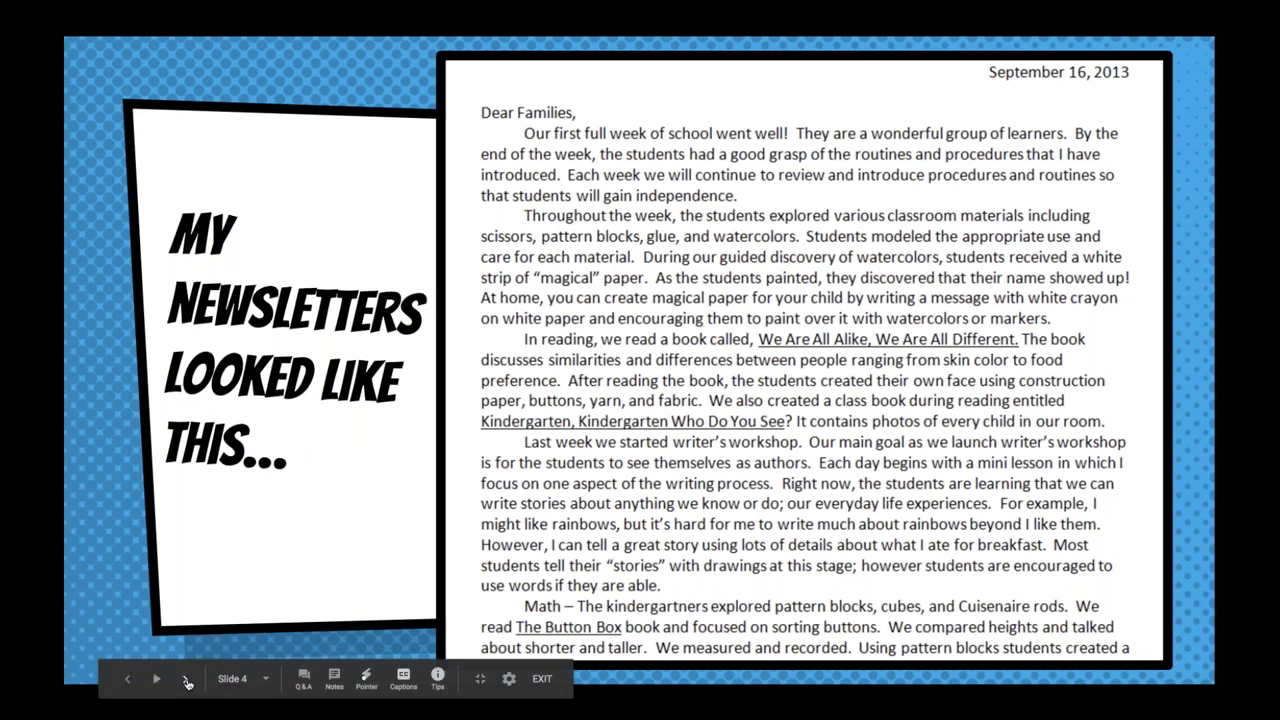
Advance to slide 5, 'View Who Has Seen Your News', with the seen-by count screenshot.
left_click(187, 683)
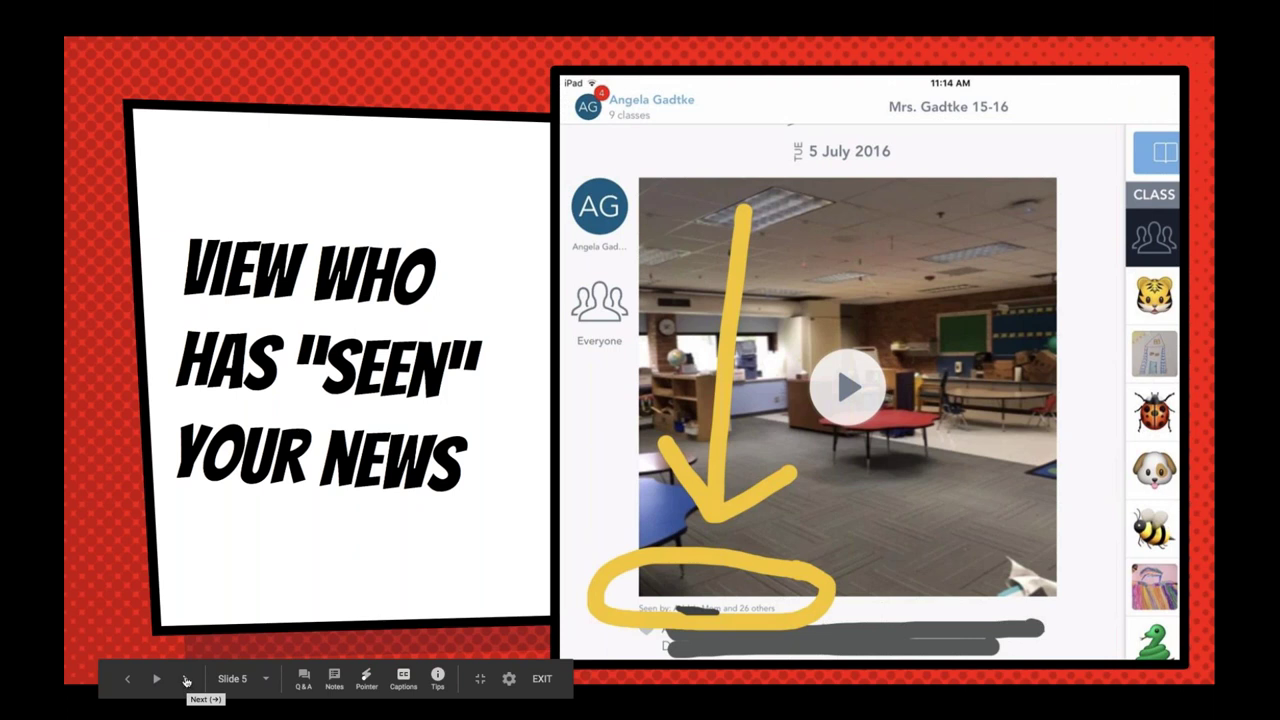
Advance through to slide 9, 'Example 1' with the week 2 word cloud, then exit full screen.
left_click(185, 681)
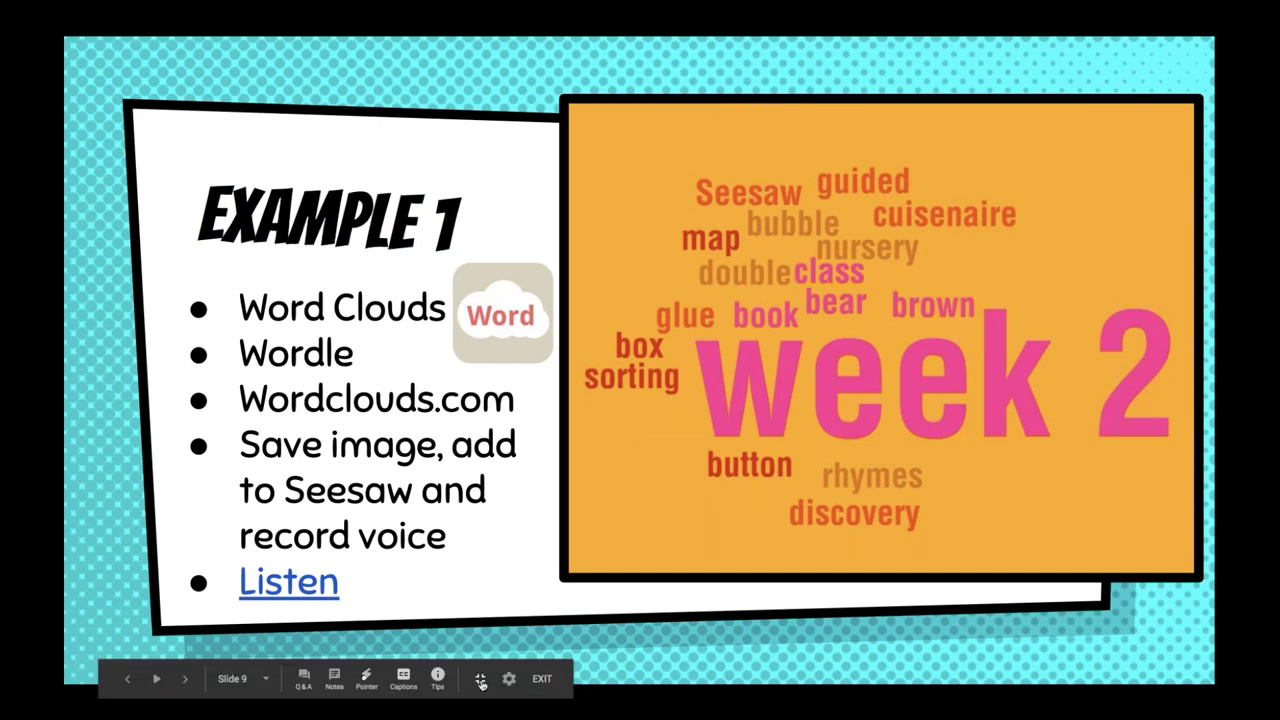
left_click(480, 682)
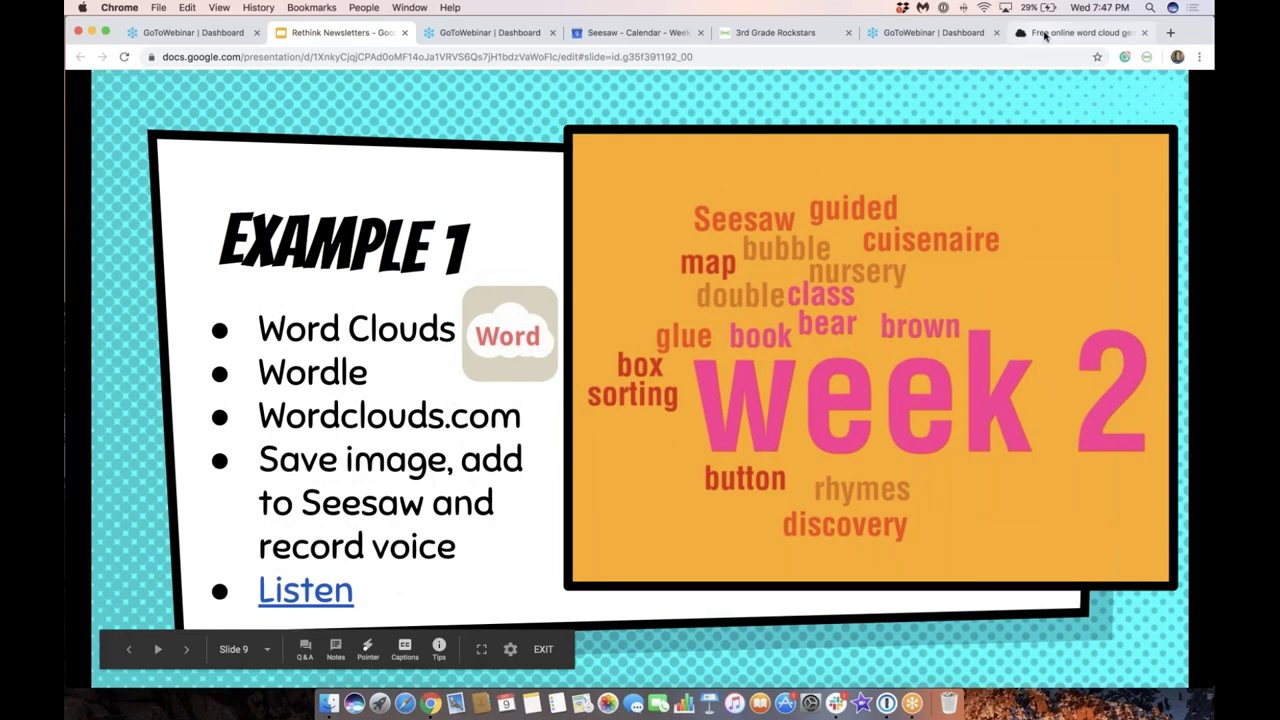
On WordClouds.com, start the Wizard's Type or paste text box and enter the first word, 'Writing'.
left_click(1045, 33)
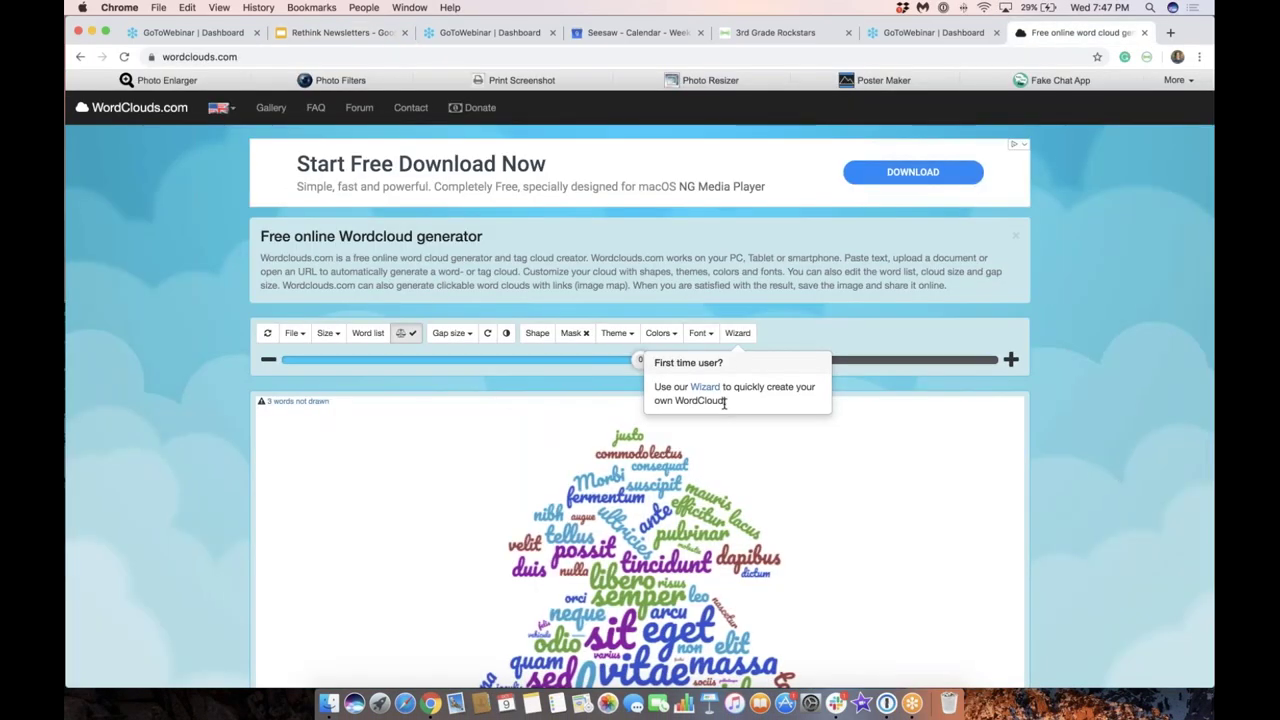
left_click(705, 388)
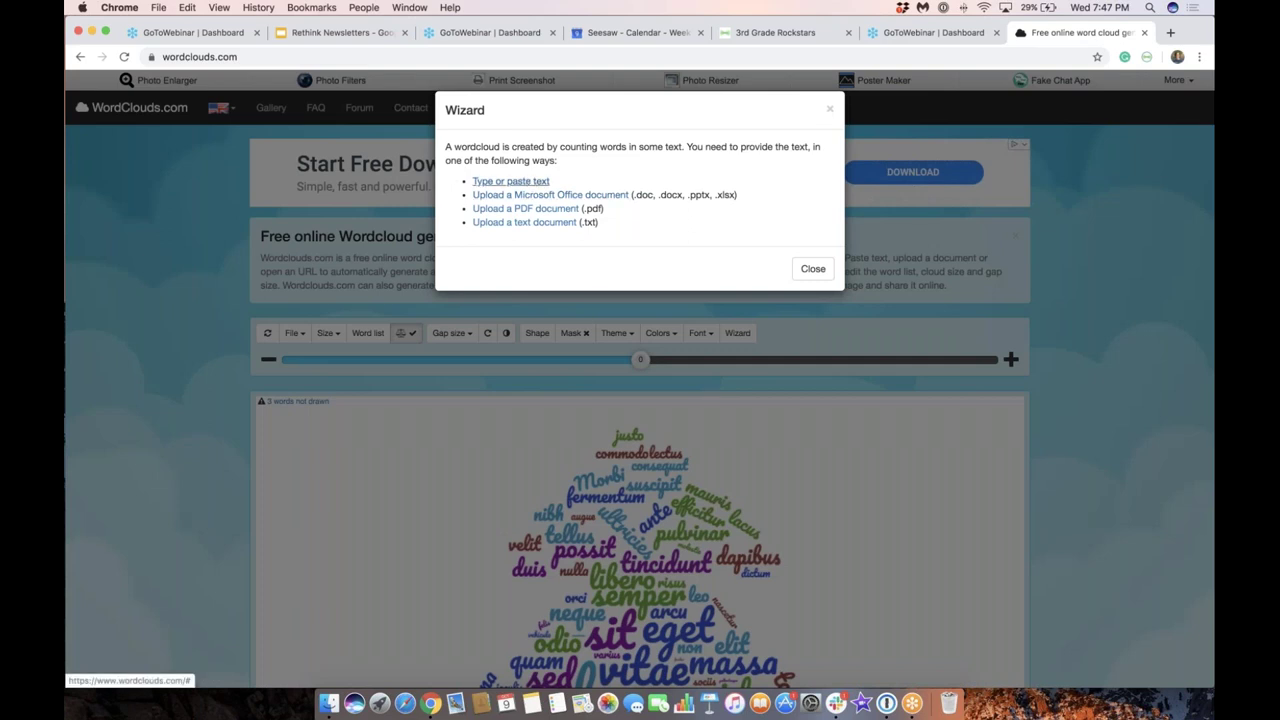
left_click(511, 181)
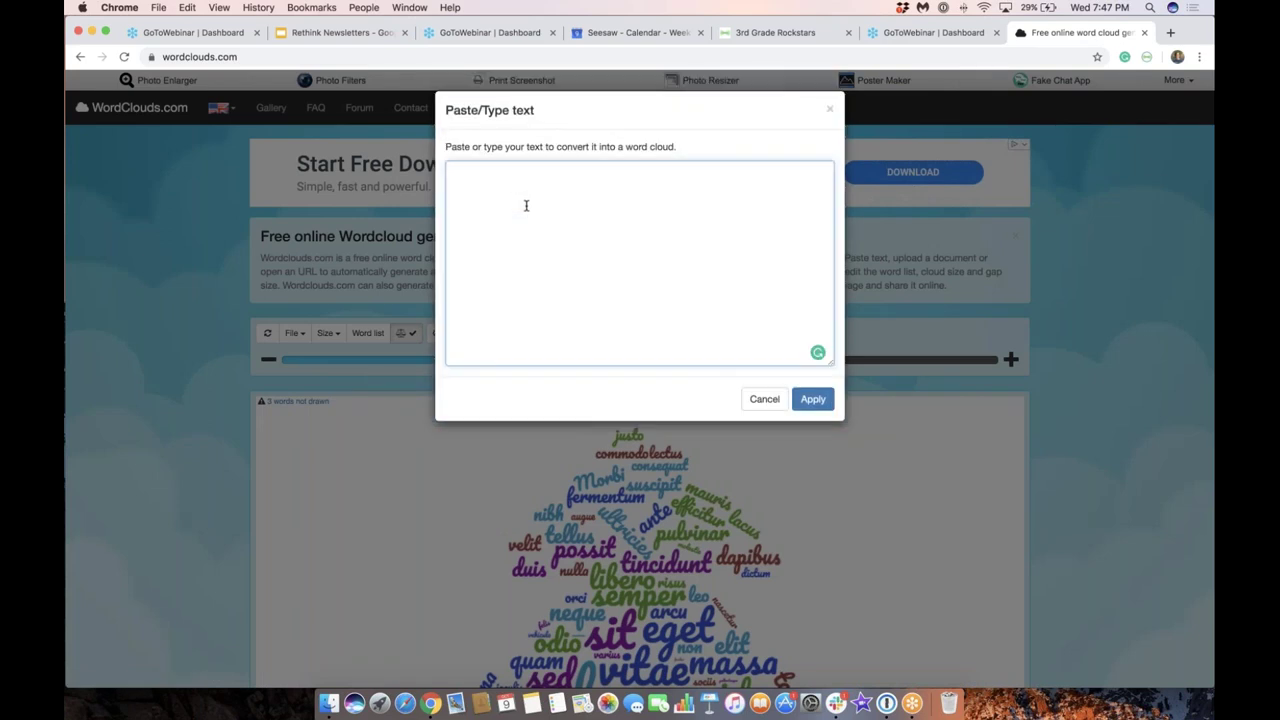
type("Writing")
Add Math, Math, Patterns, Ants, Habitats and Read aloud on separate lines, then apply the list.
key("Return")
type("Math")
key("Return")
type("Math ")
type("Patterns")
key("Return")
type("Ant")
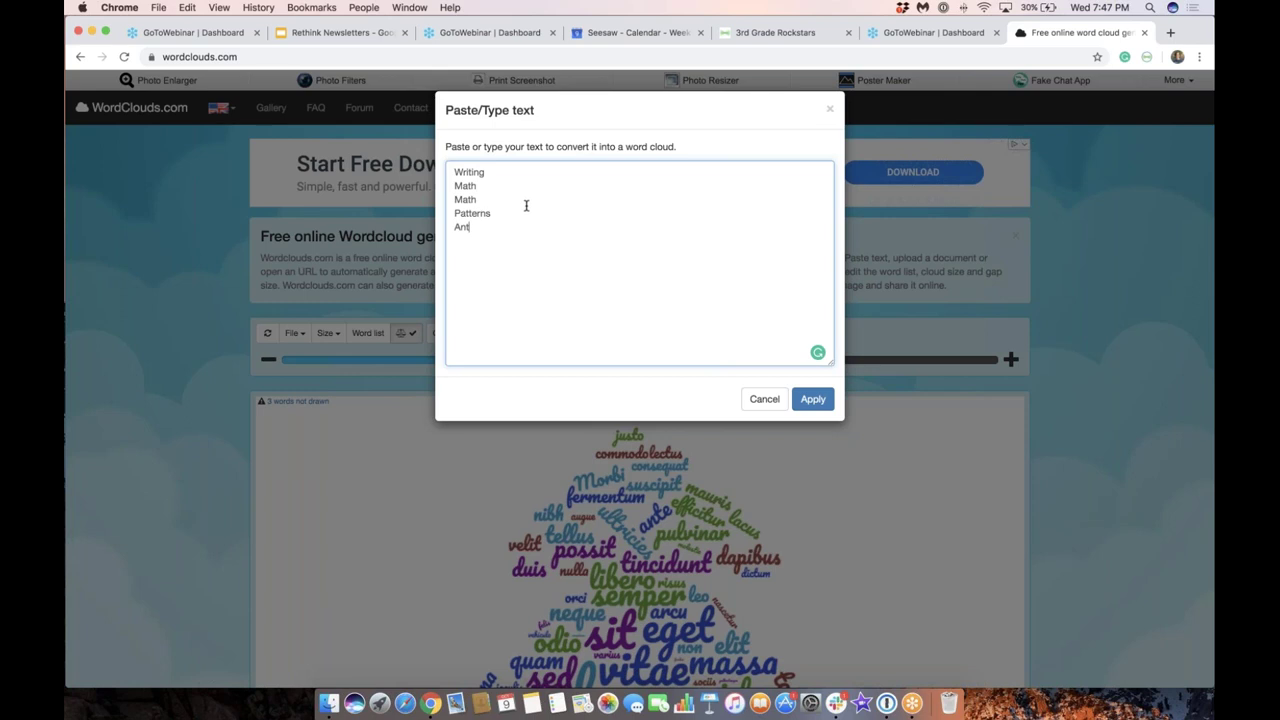
type("s Hab")
key("BackSpace")
key("BackSpace")
type("Habitats")
key("Return")
type("Read aloud")
left_click(822, 402)
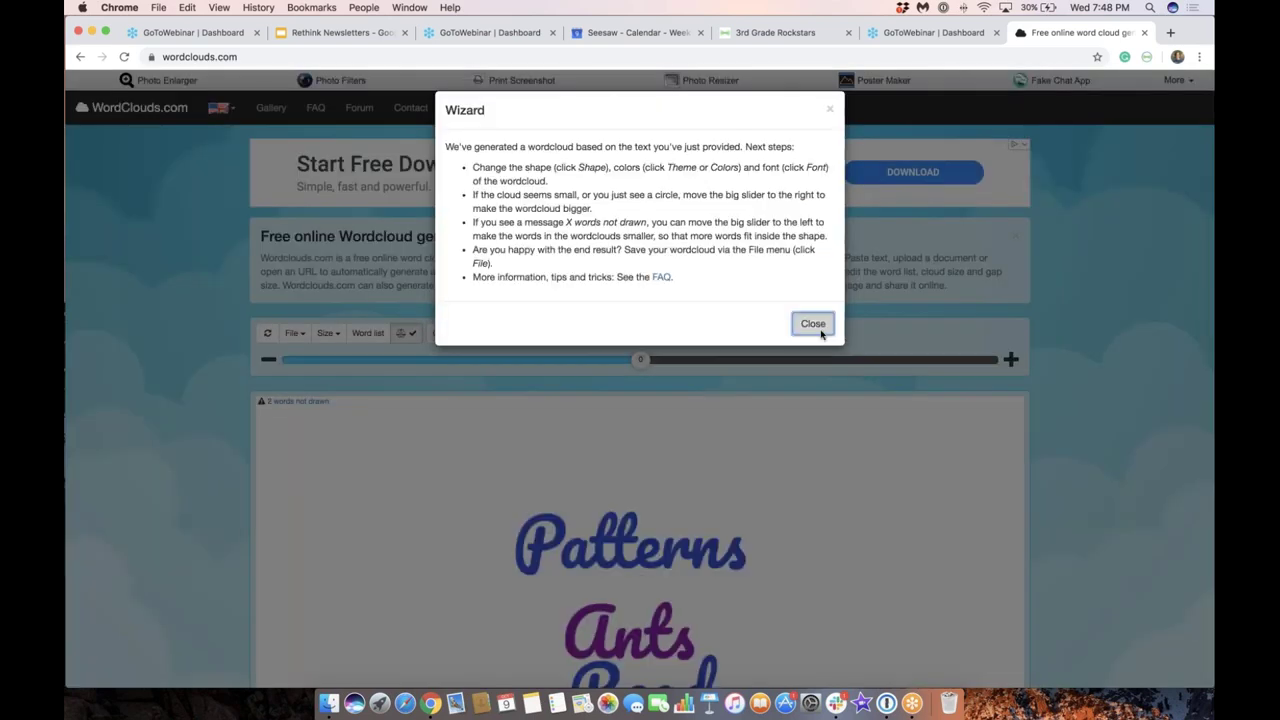
Close the wizard popup and recolour the cloud with a pastel theme on a dark background.
left_click(816, 326)
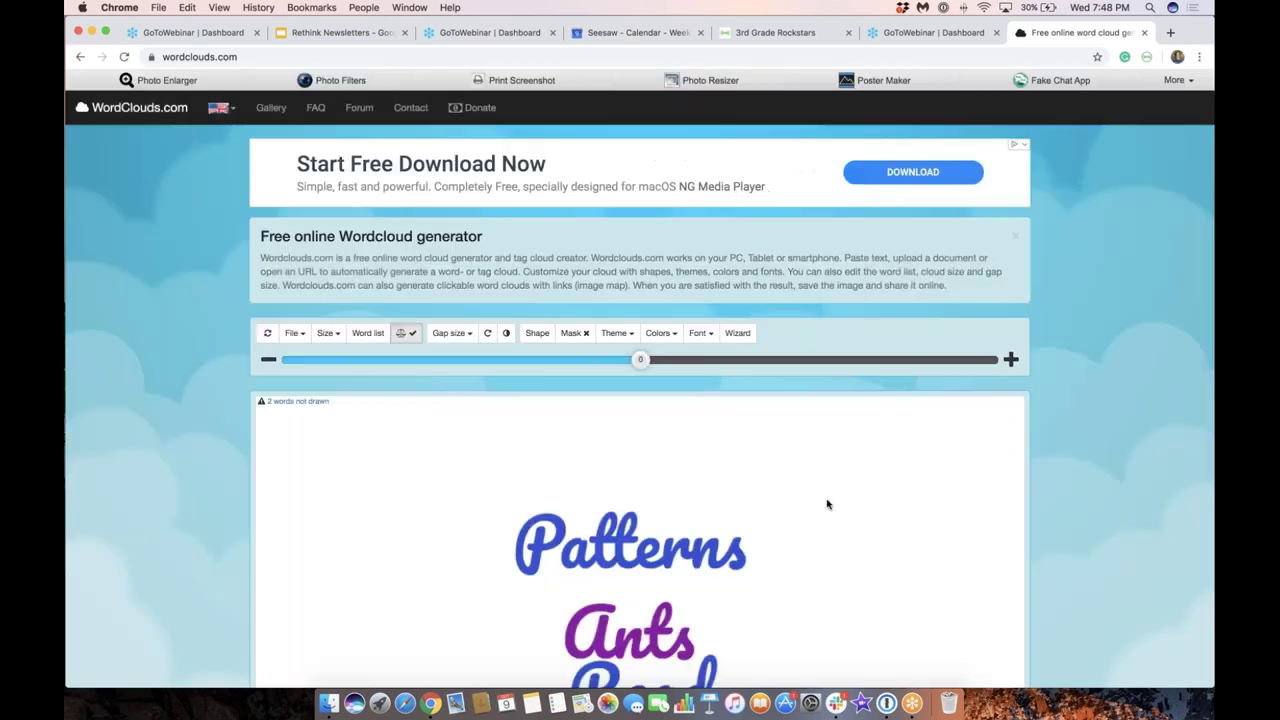
scroll(826, 504, "down", 5)
scroll(826, 504, "up", 3)
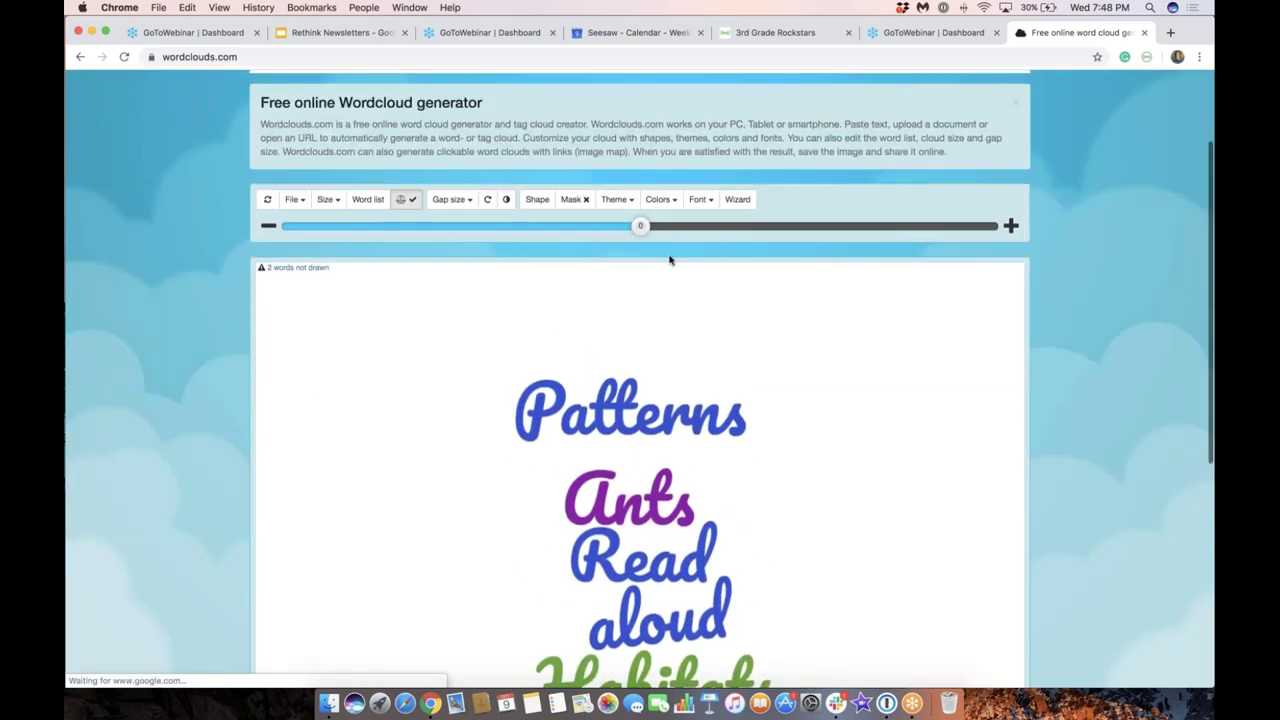
left_click(660, 199)
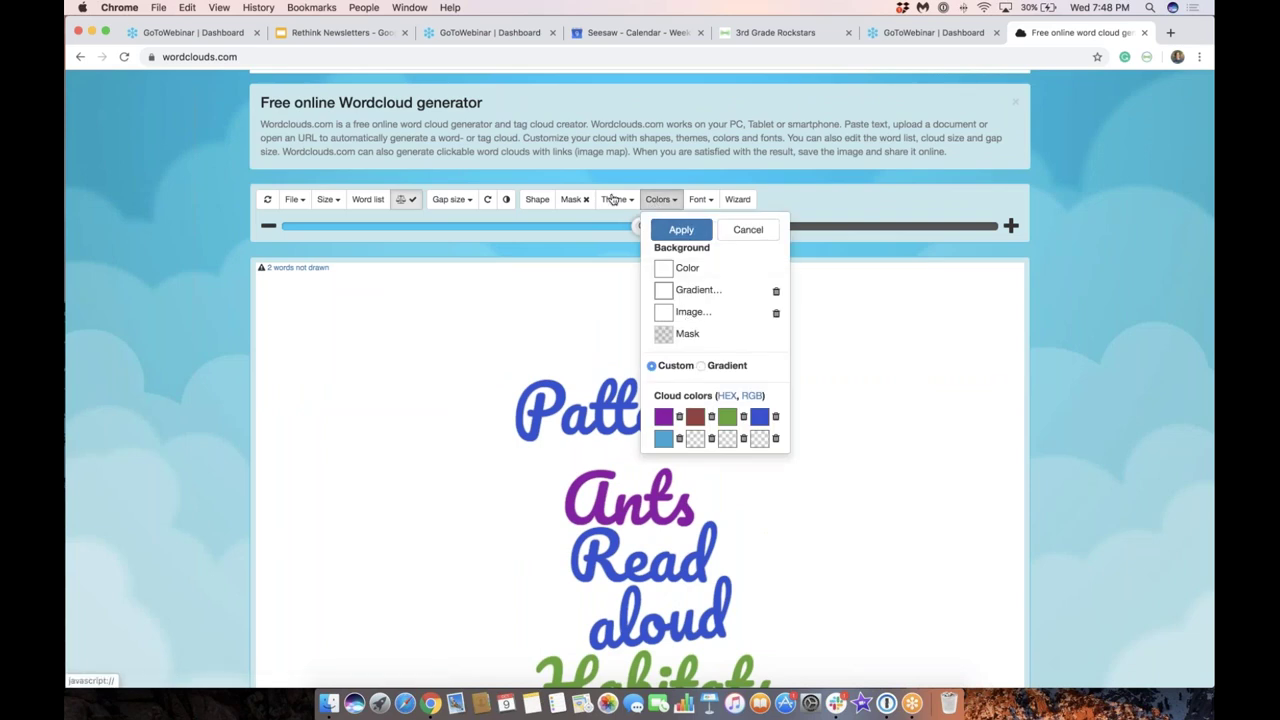
left_click(614, 199)
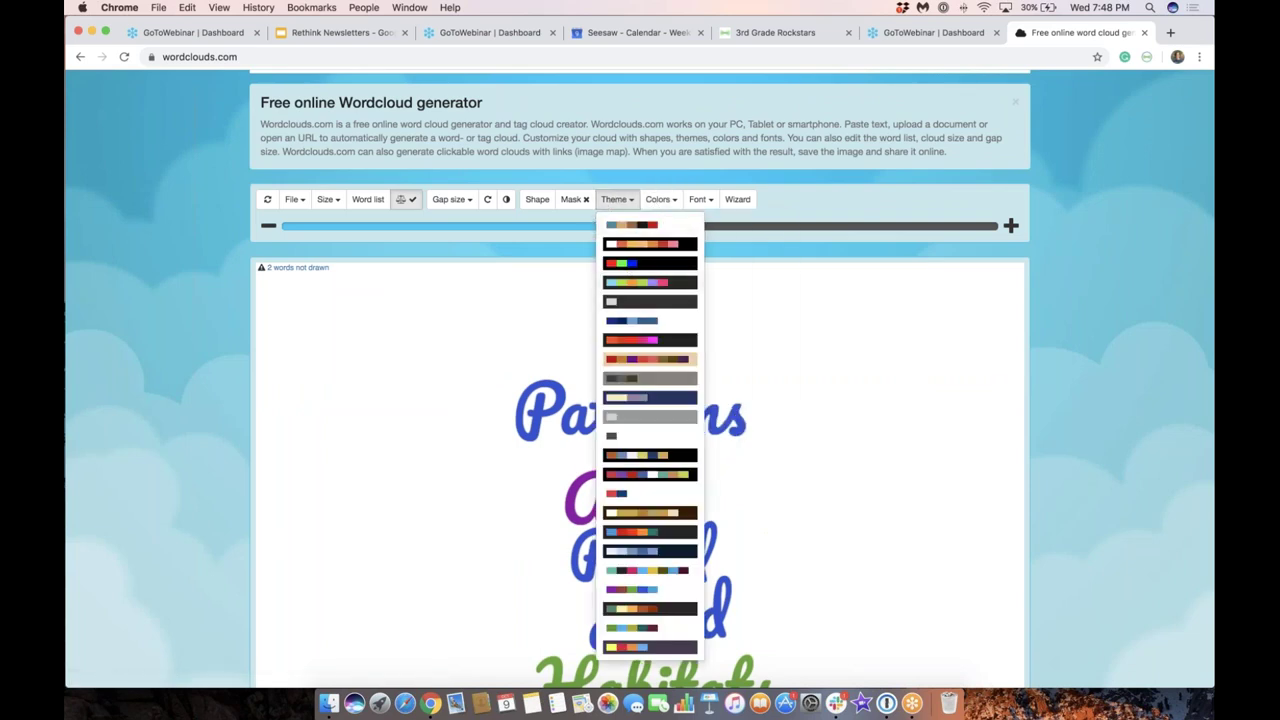
left_click(650, 282)
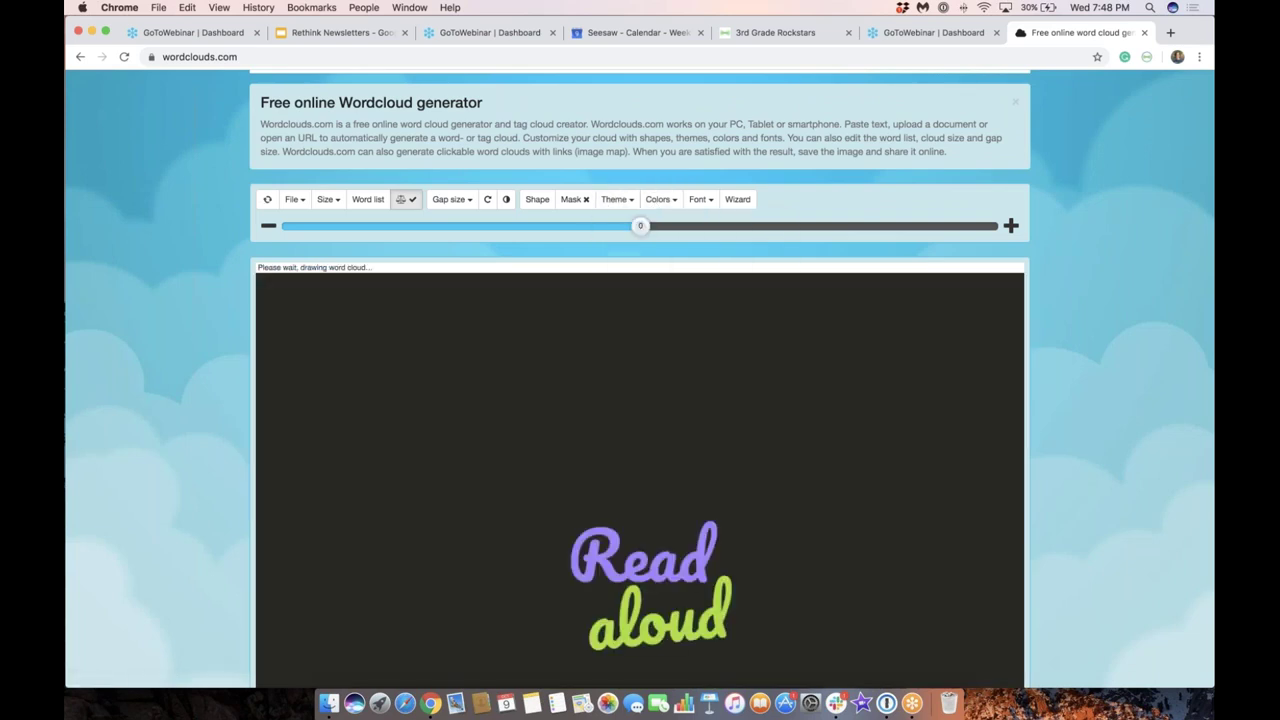
Change the word cloud's shape to a circle.
left_click(536, 200)
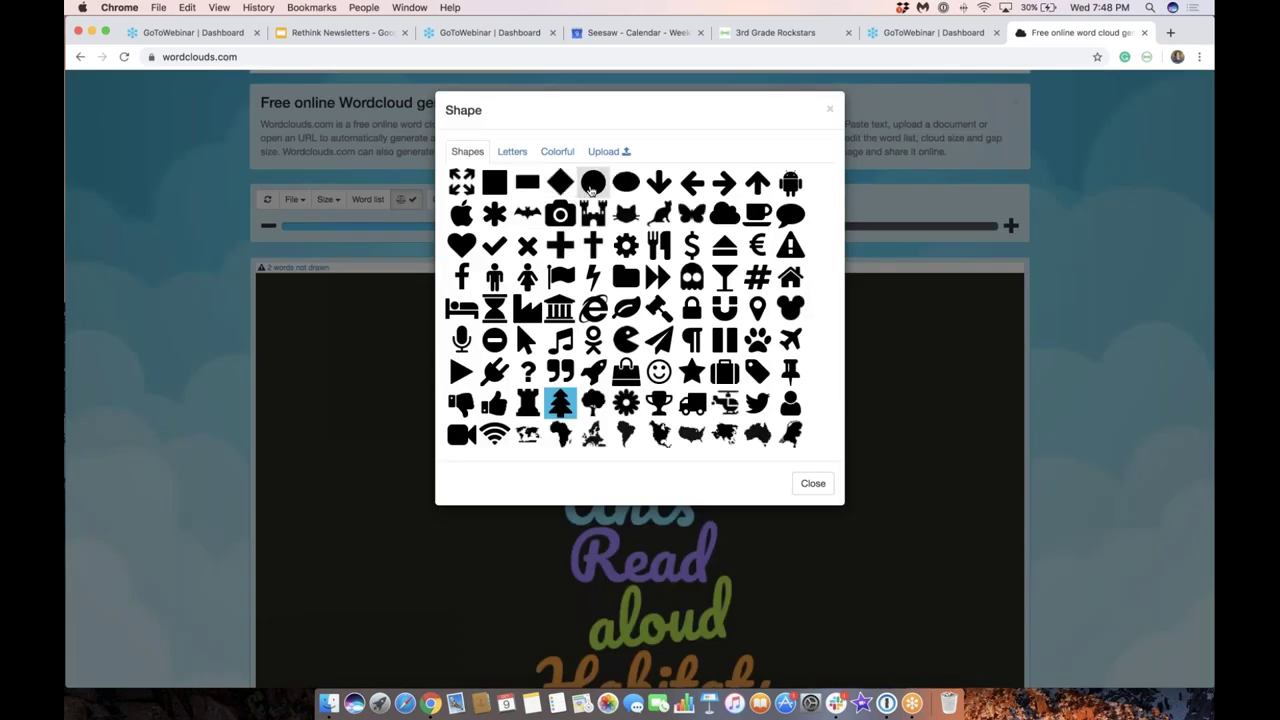
left_click(592, 184)
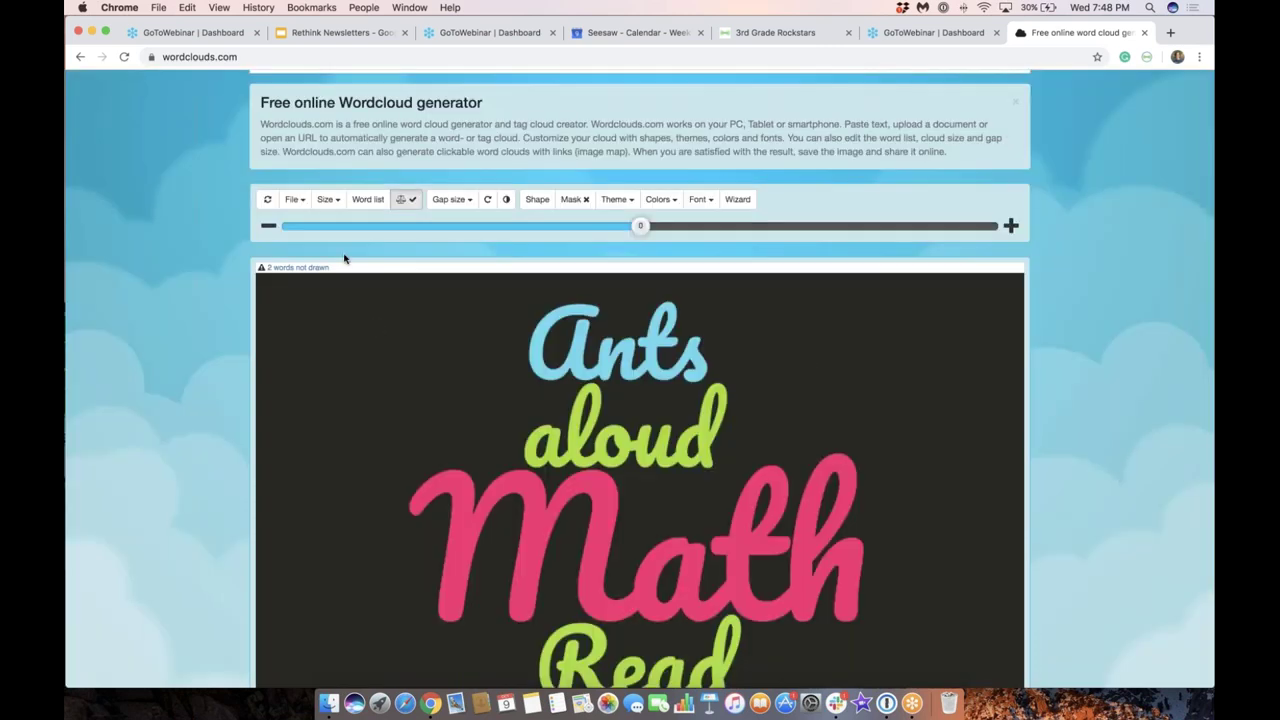
left_click(303, 204)
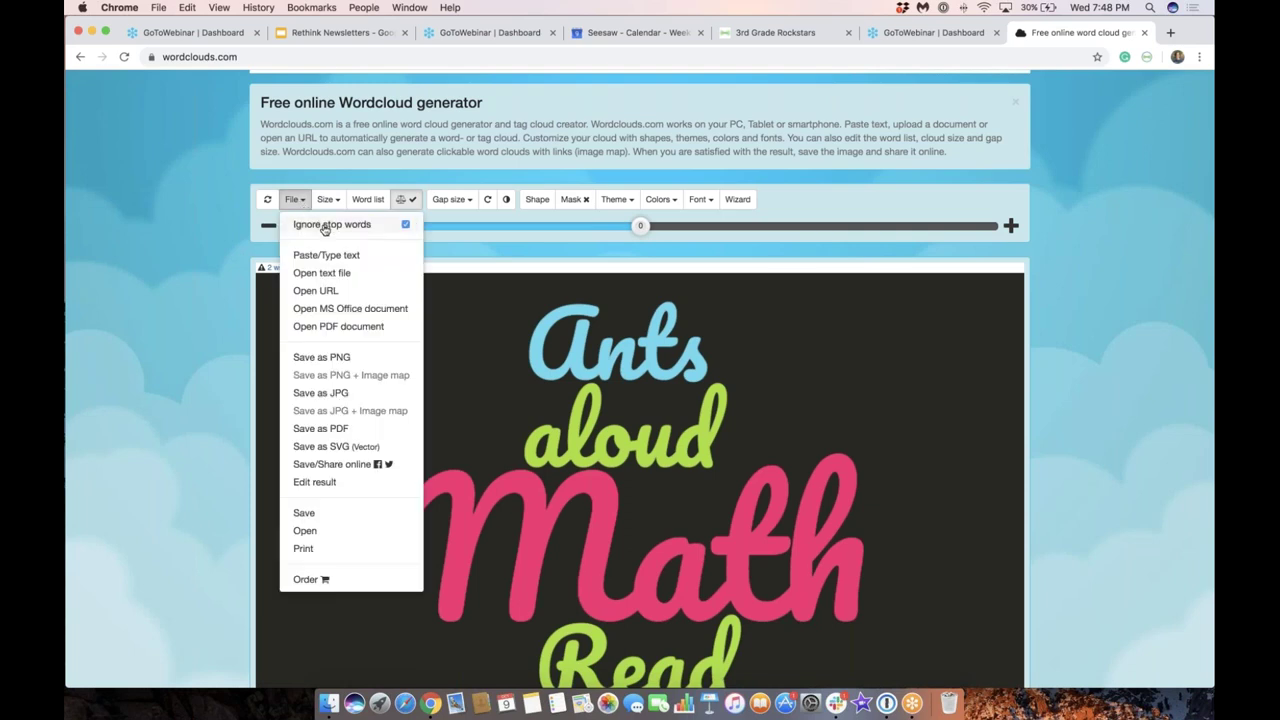
Export the cloud with Save as PNG, replacing the default file name with 'newsletter'.
left_click(346, 363)
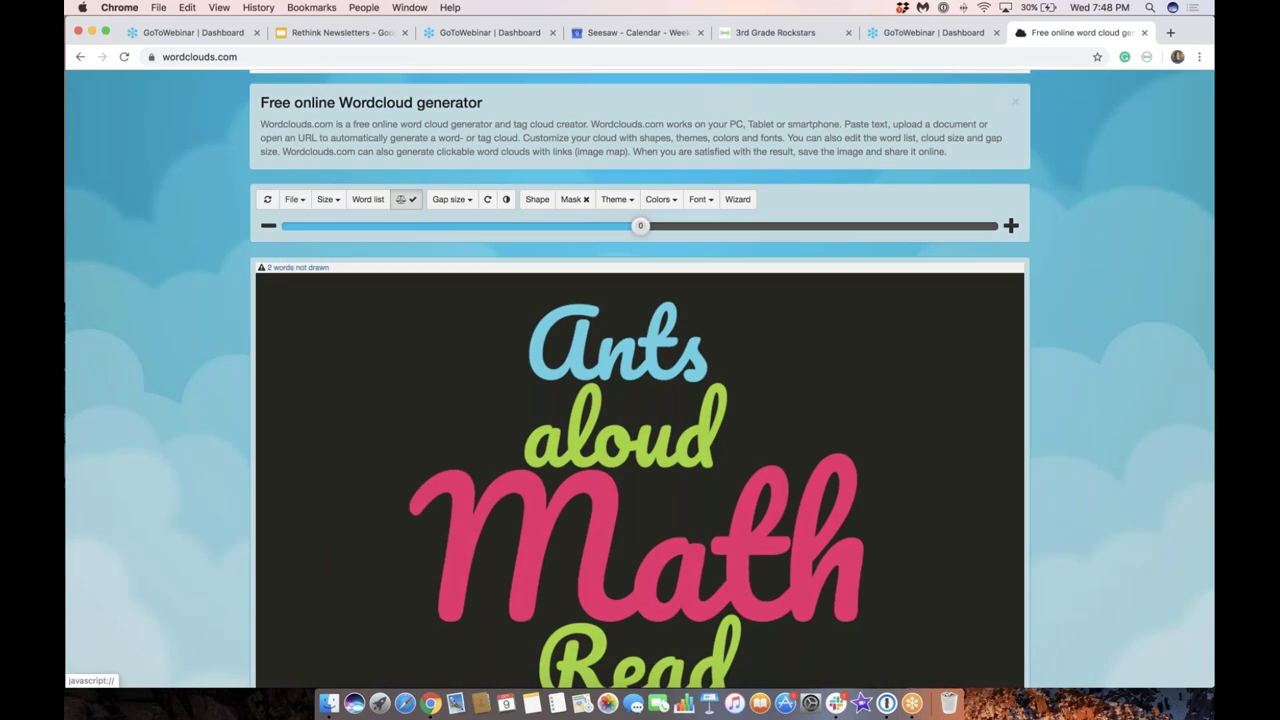
left_click_drag(514, 152, 446, 152)
type("news")
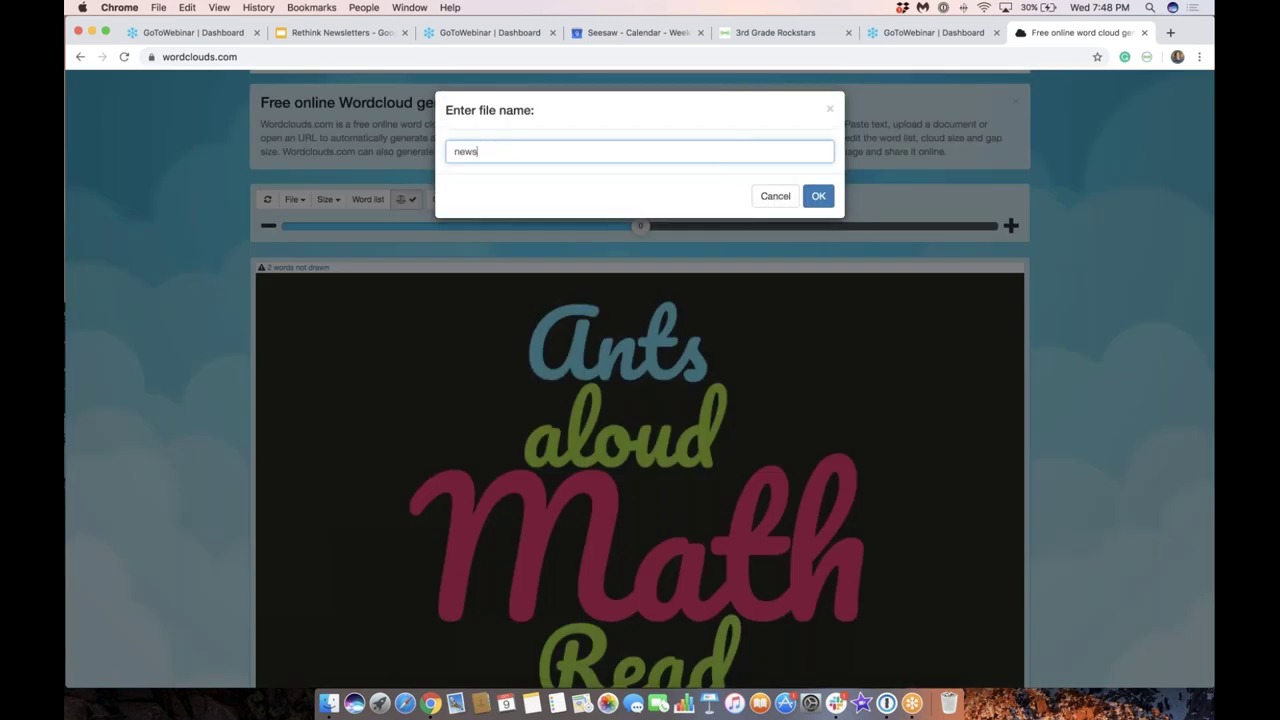
type("ltet")
key("BackSpace")
key("BackSpace")
type("tter")
left_click(819, 197)
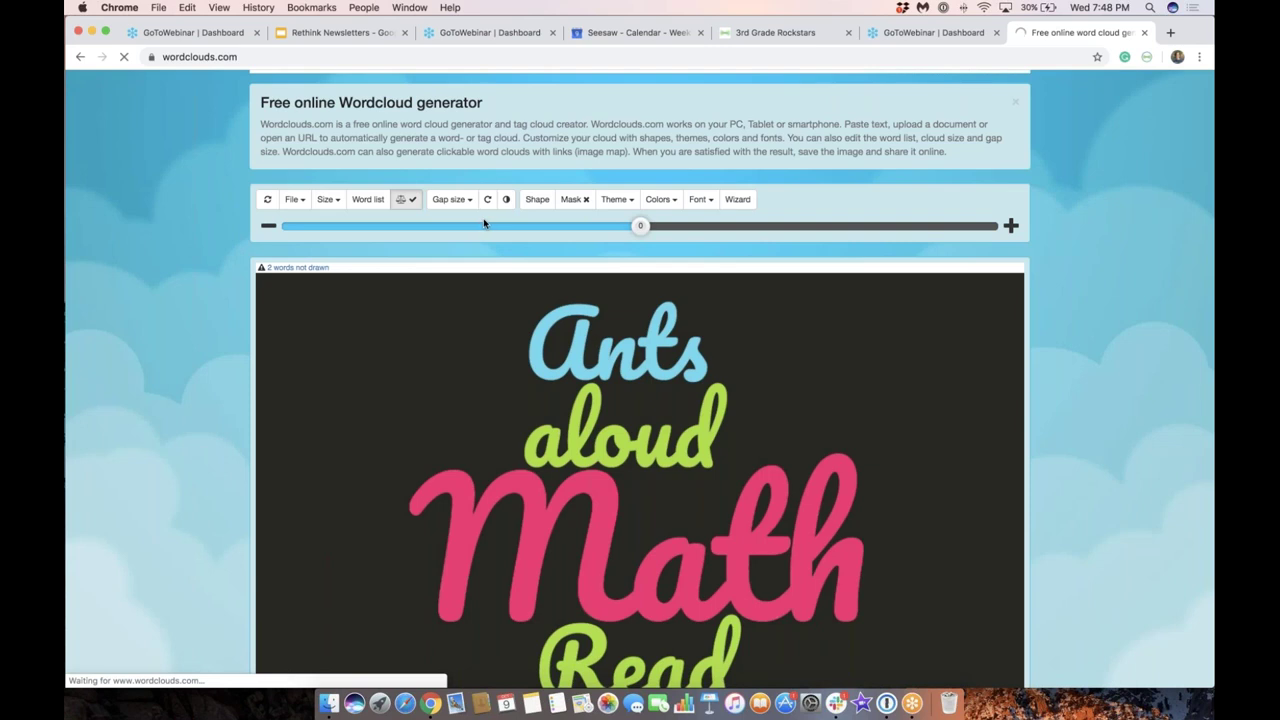
left_click(768, 34)
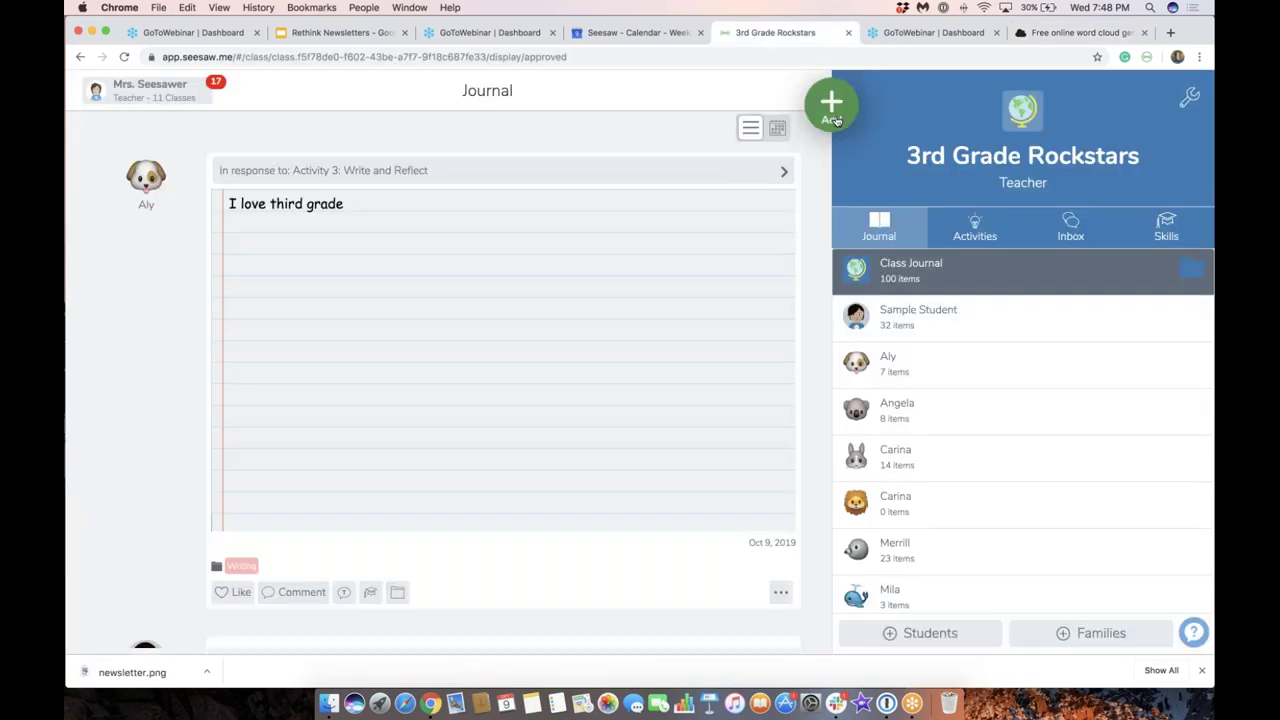
From the class's green Add button, start a new announcement.
left_click(834, 117)
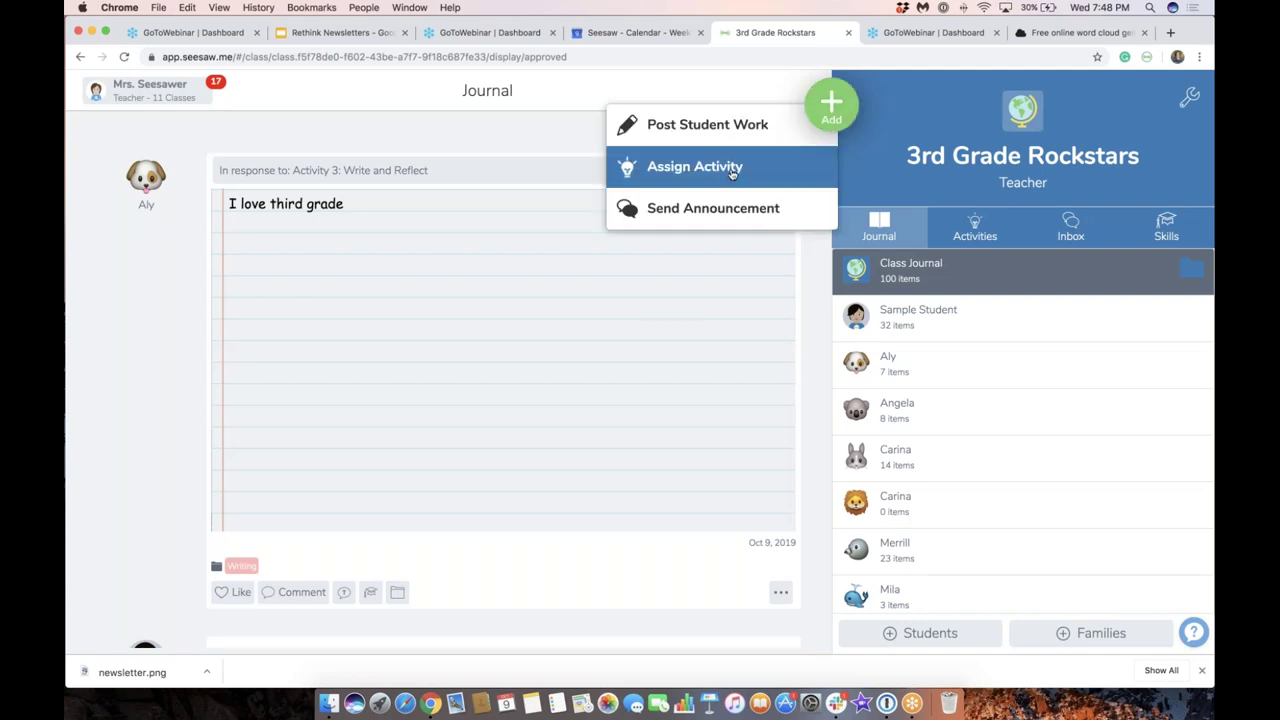
left_click(739, 220)
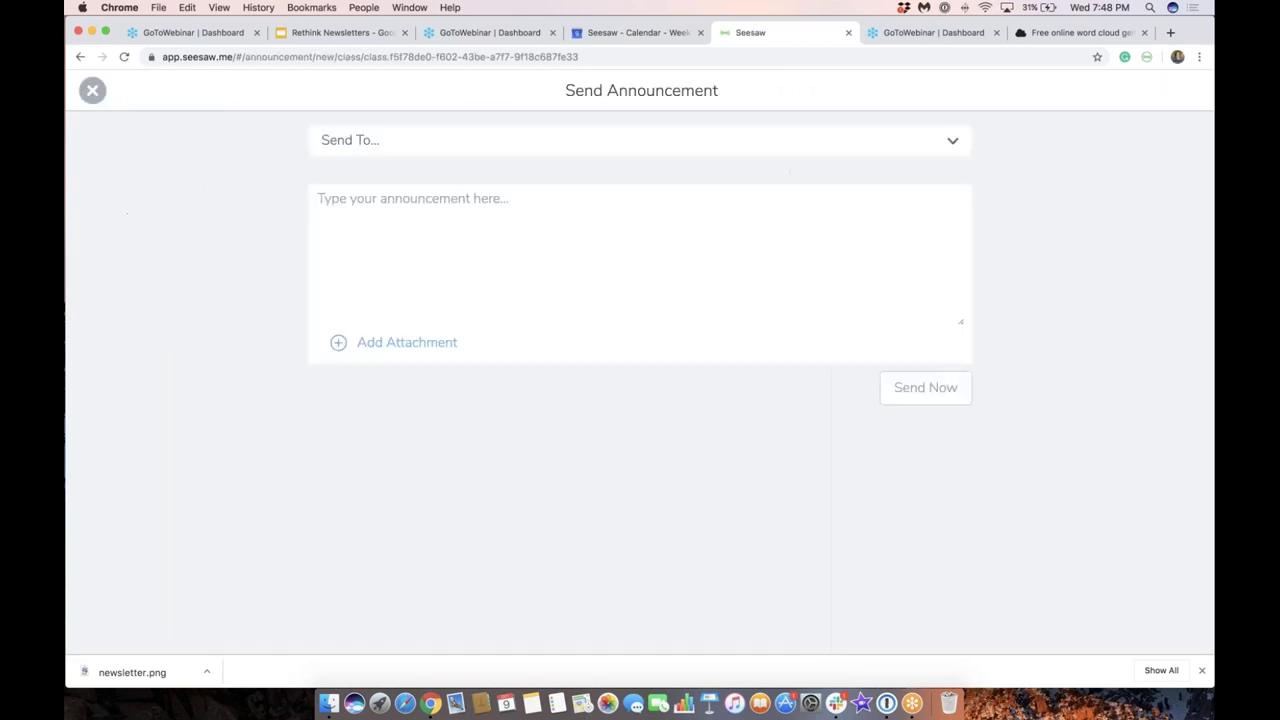
Address the announcement to All Family Members with the message 'Here's the news for the week'.
left_click(951, 140)
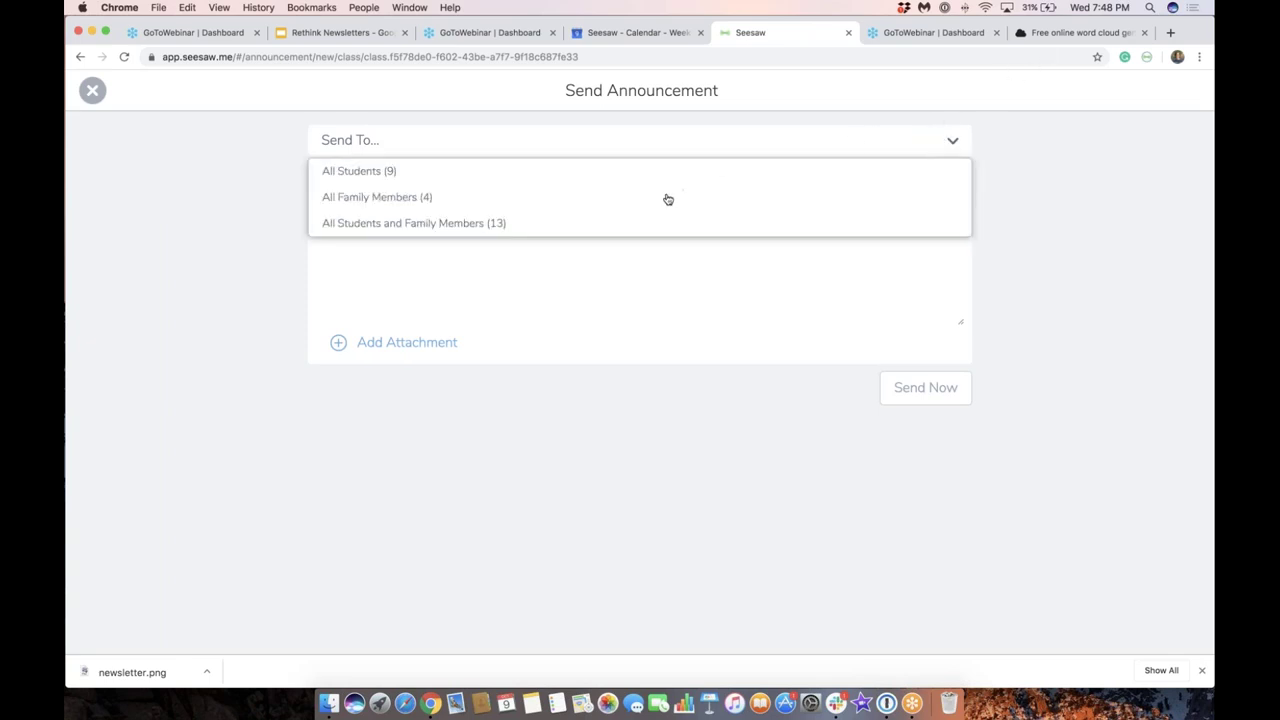
left_click(646, 198)
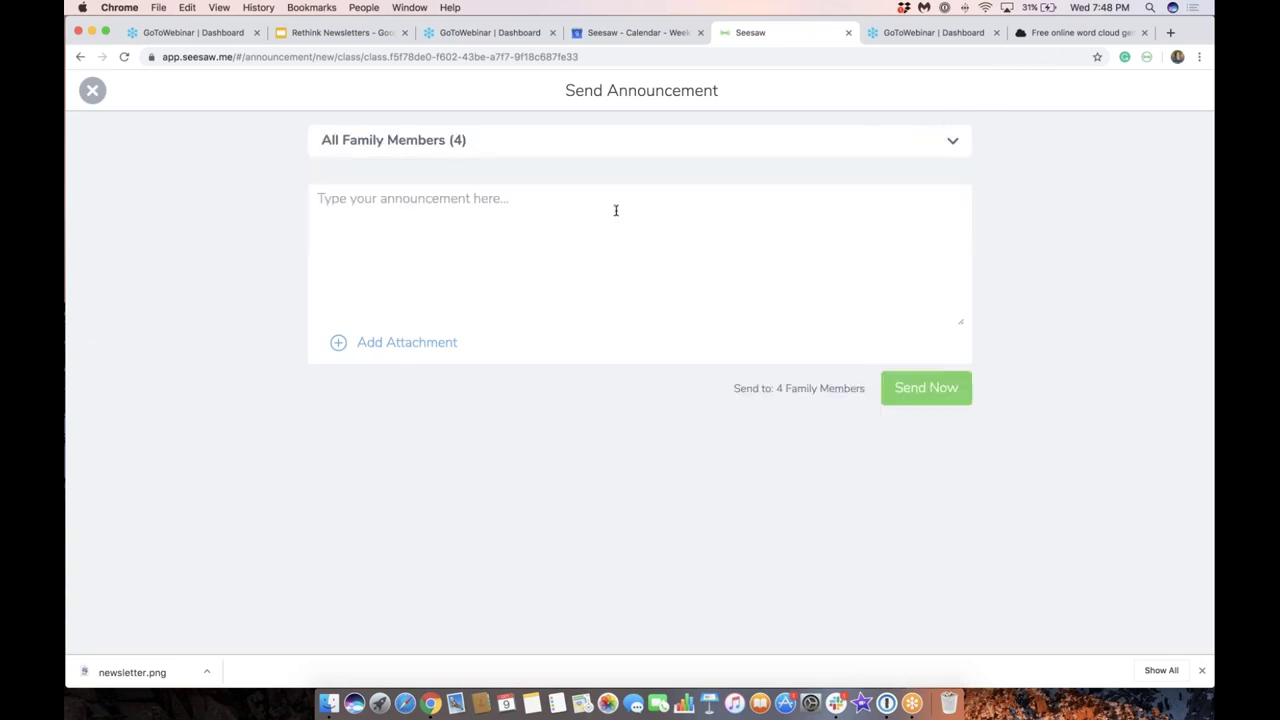
left_click(537, 214)
type("Here'")
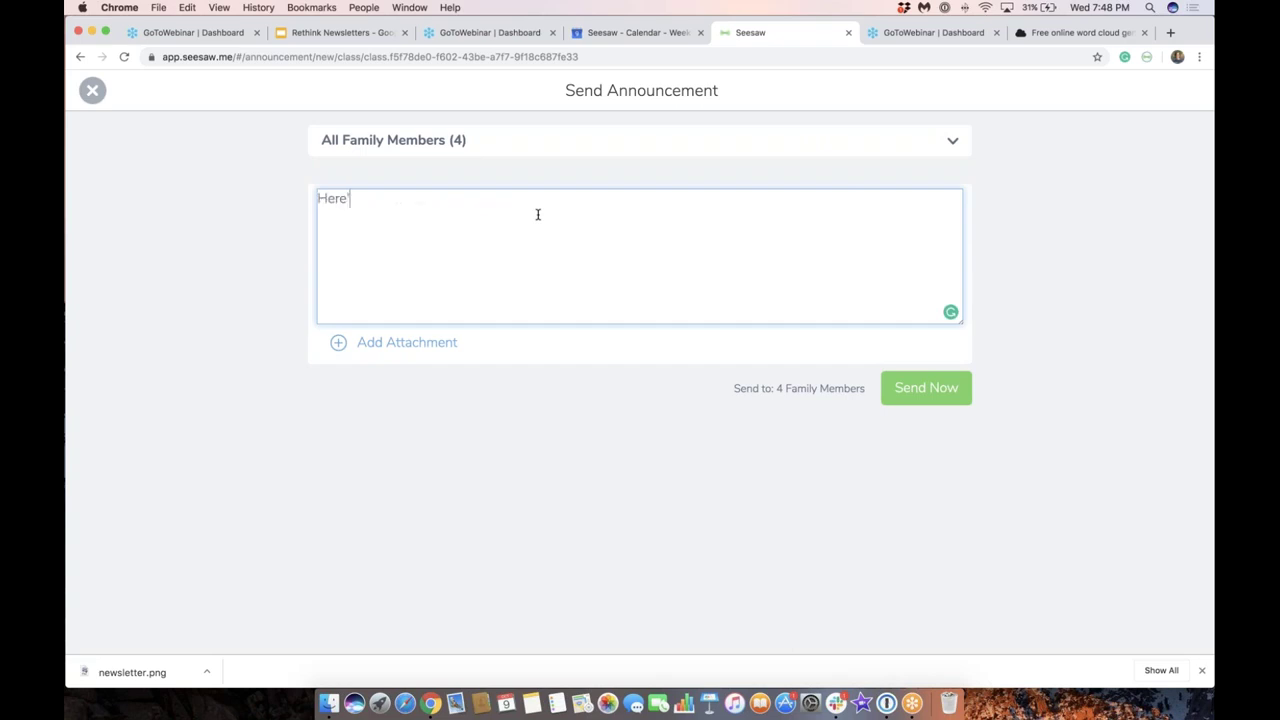
type("s the news for the week")
Attach the downloaded newsletter.png word cloud image as an uploaded file and confirm it.
left_click(401, 345)
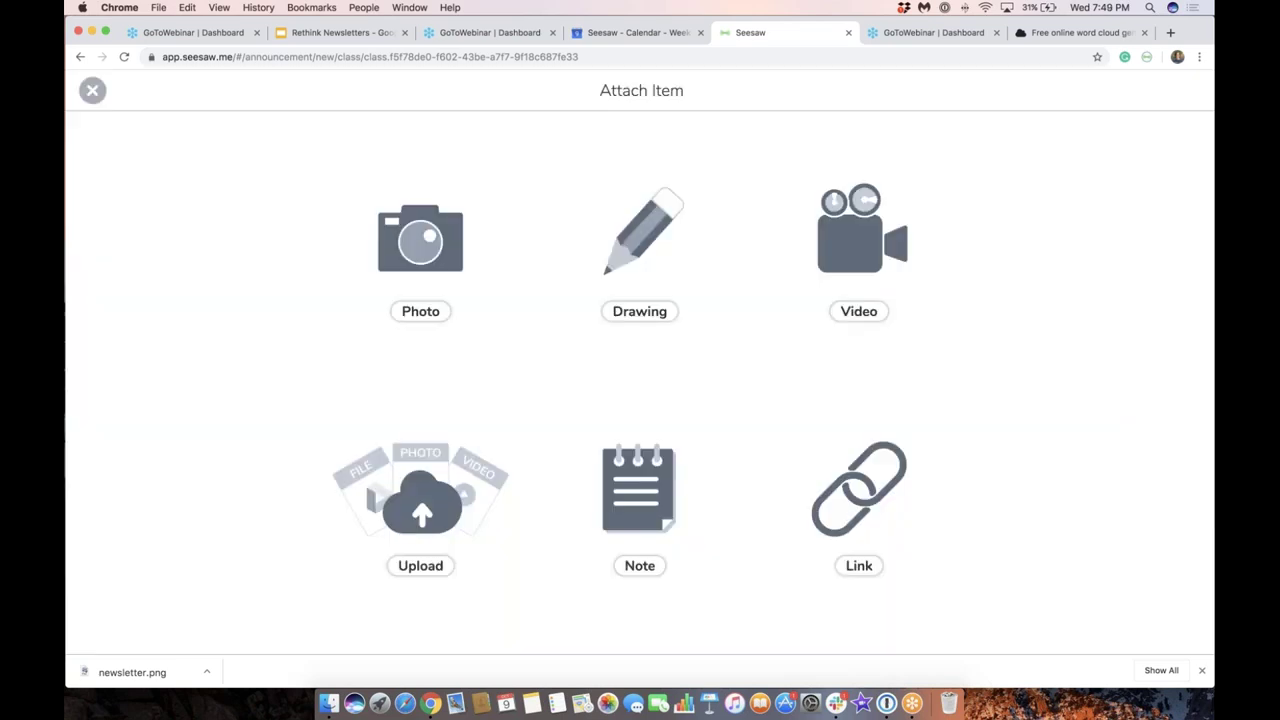
left_click(422, 513)
left_click_drag(151, 677, 595, 340)
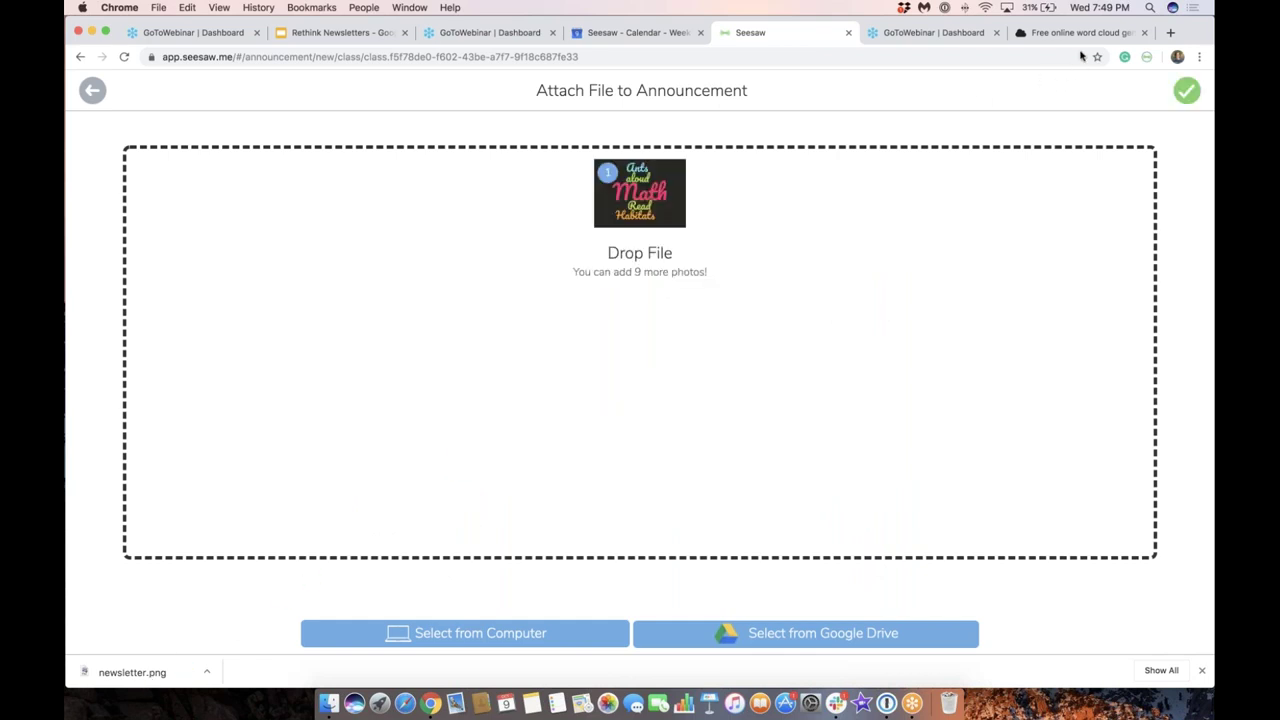
left_click(1187, 91)
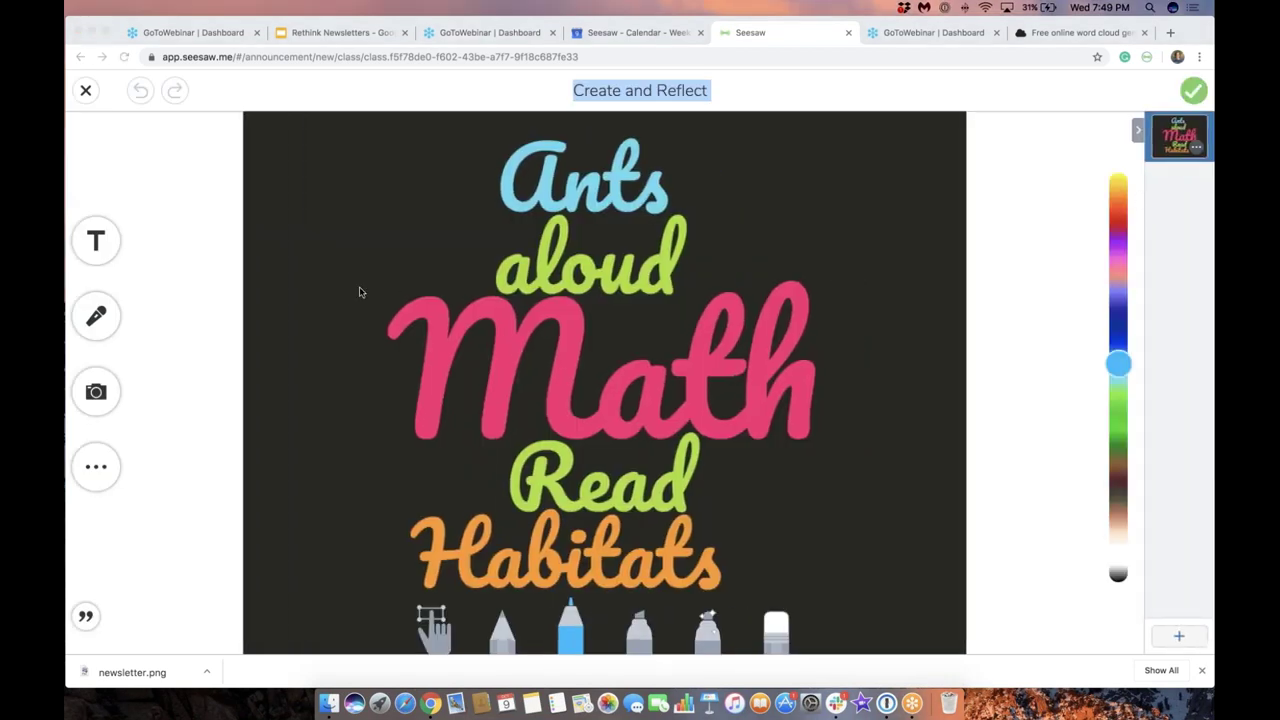
Record a voice clip over the word-cloud image and attach the narrated item to the announcement.
left_click(96, 318)
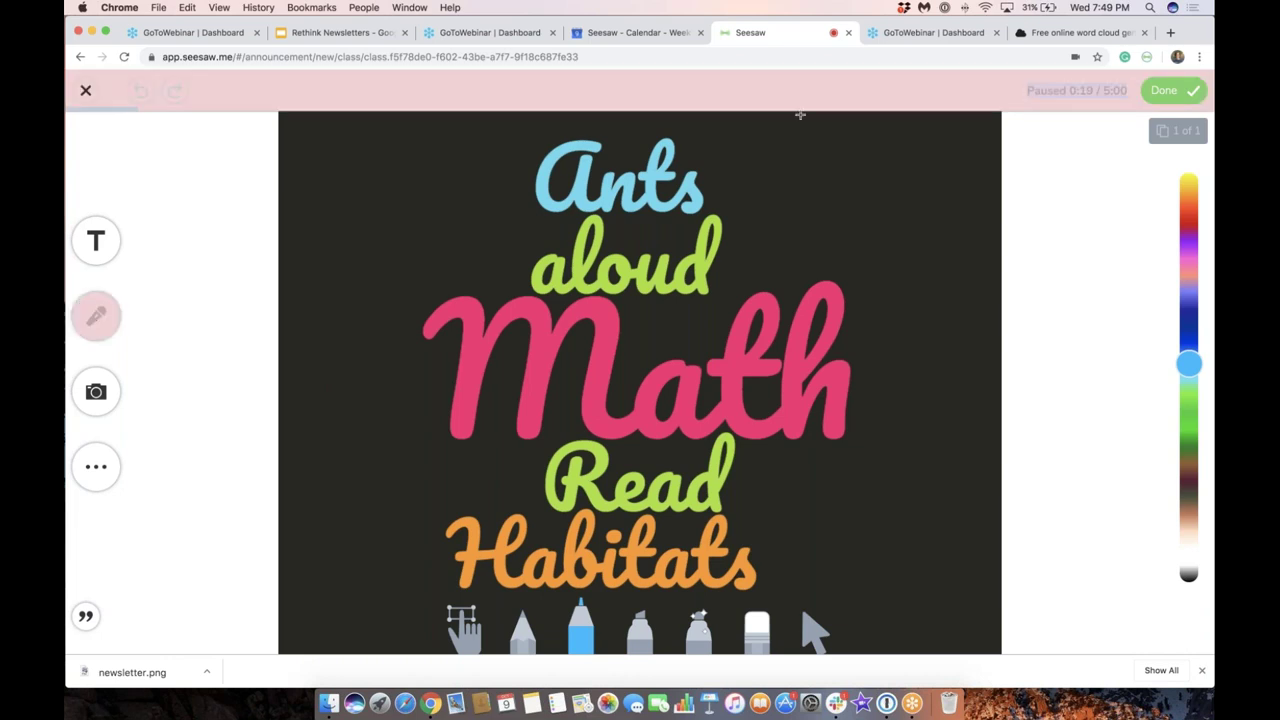
left_click(1198, 92)
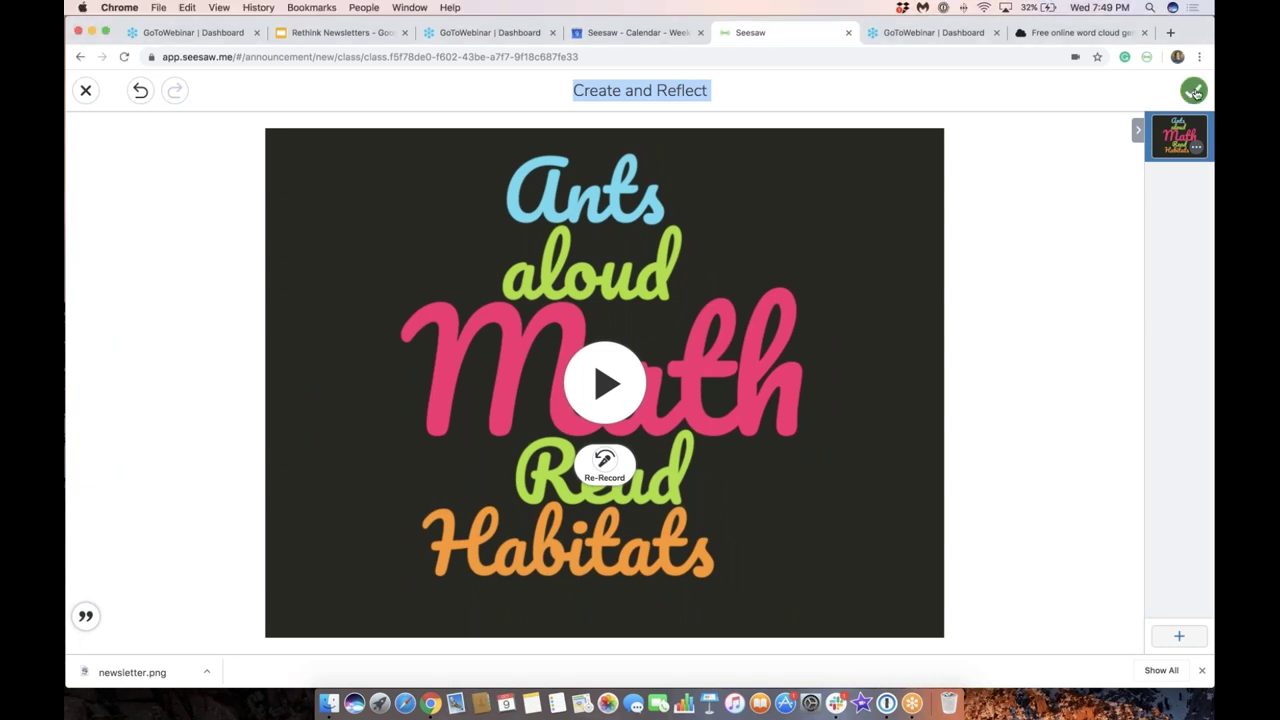
left_click(1195, 92)
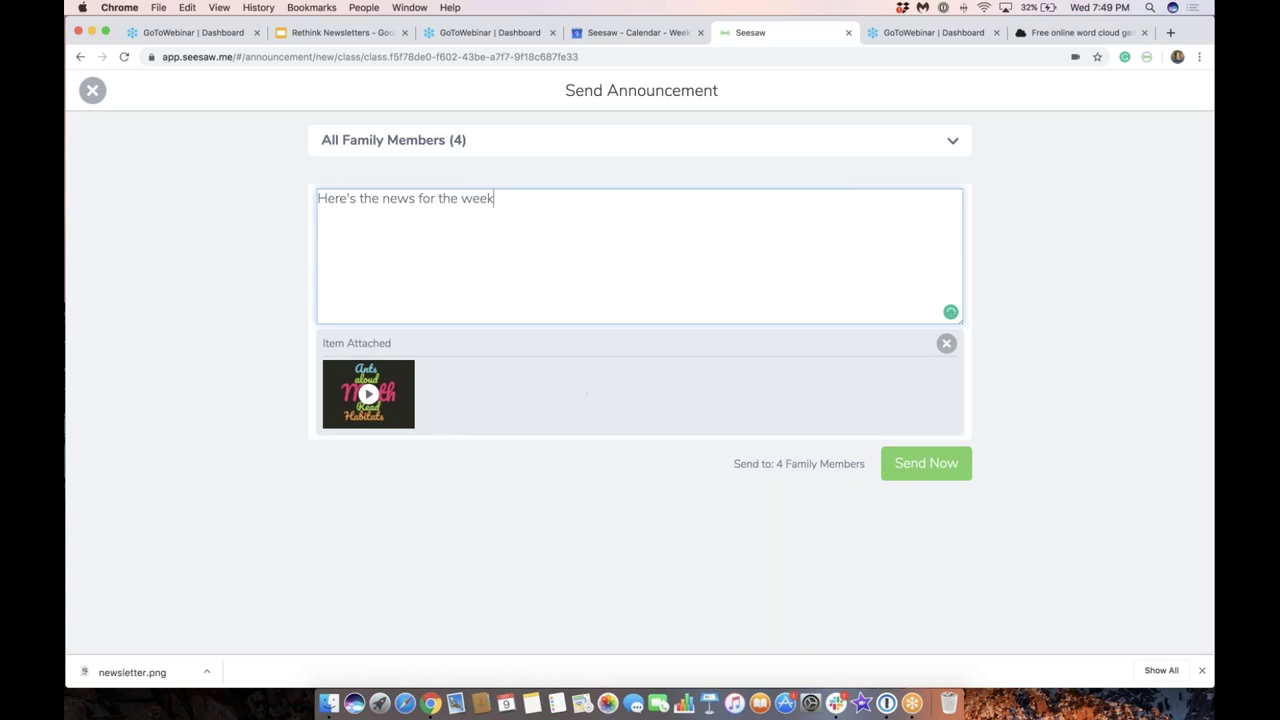
Send the word-cloud announcement to families, check Family Announcements, and return to the Rethink Newsletters slides.
left_click(948, 478)
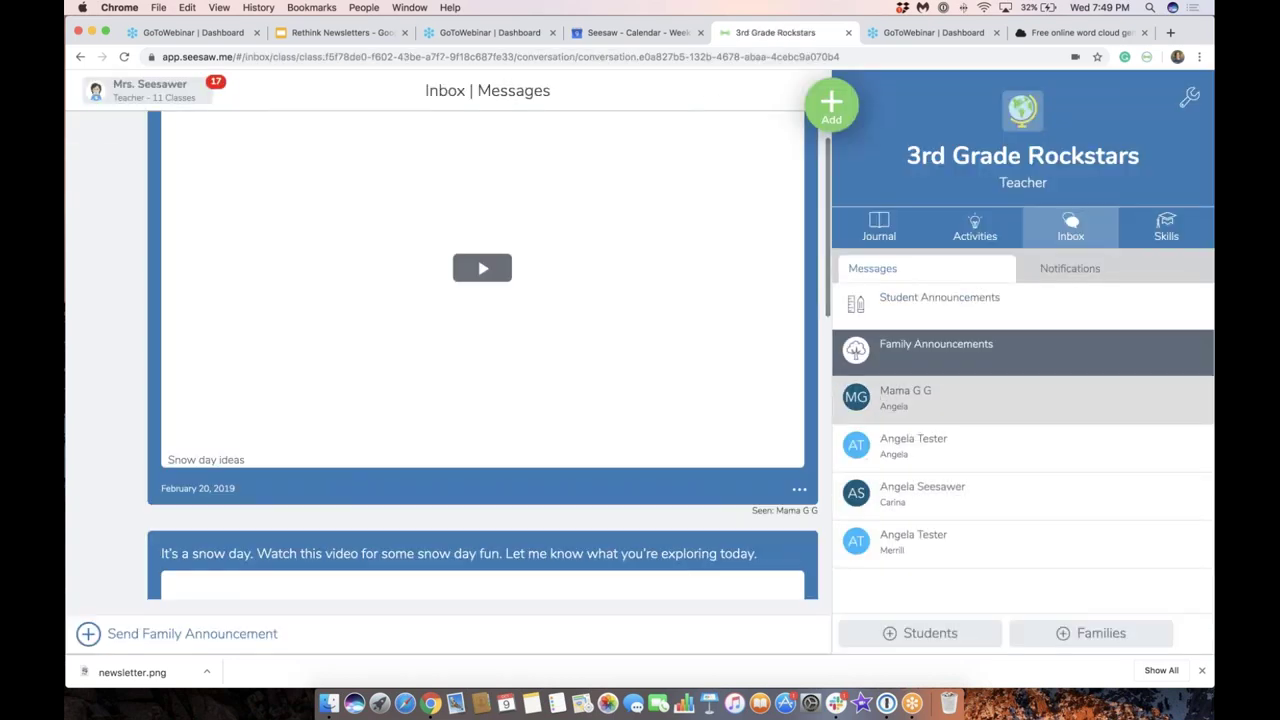
scroll(629, 383, "down", 1)
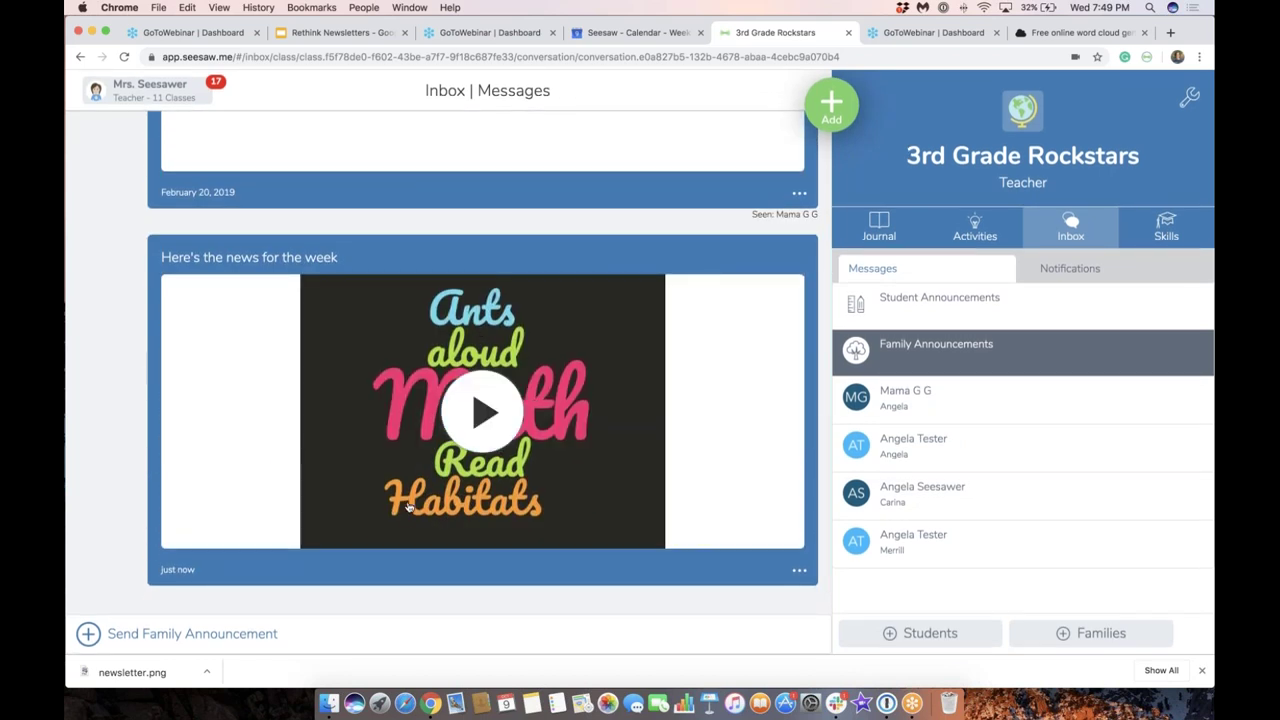
left_click(323, 34)
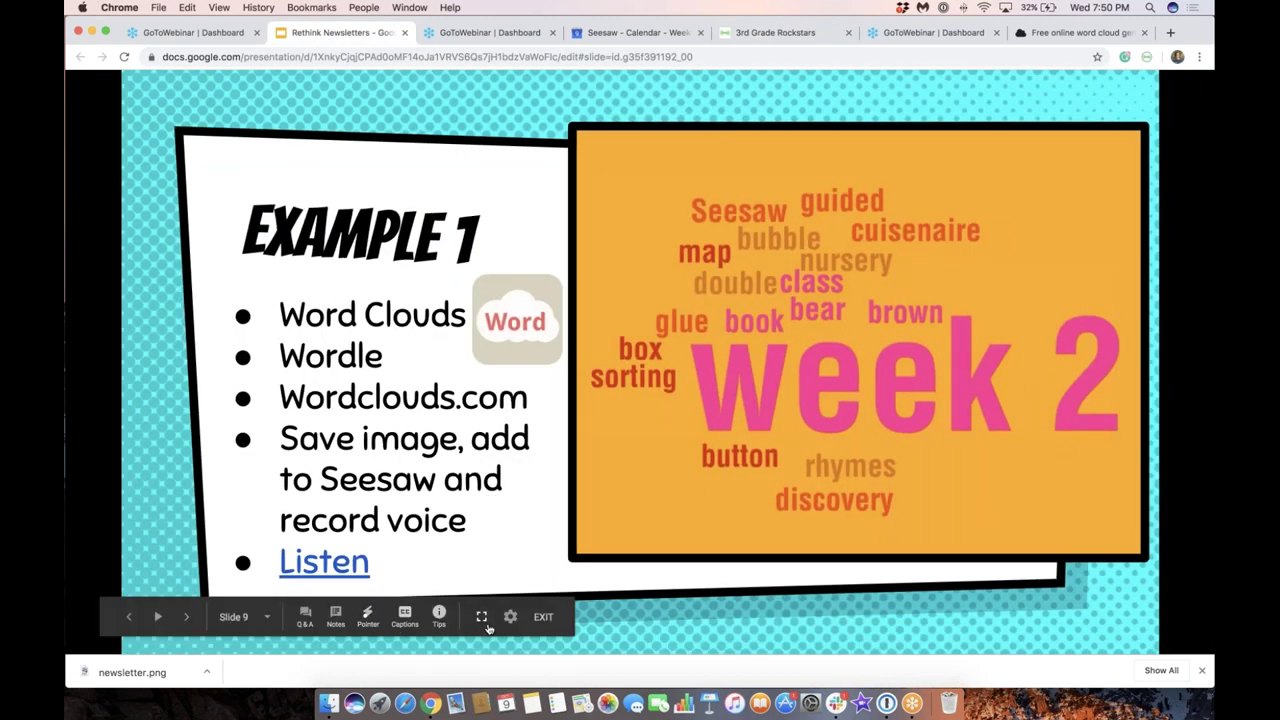
Present the deck full screen and advance to slide 10, 'Notes can also be translated'.
left_click(481, 617)
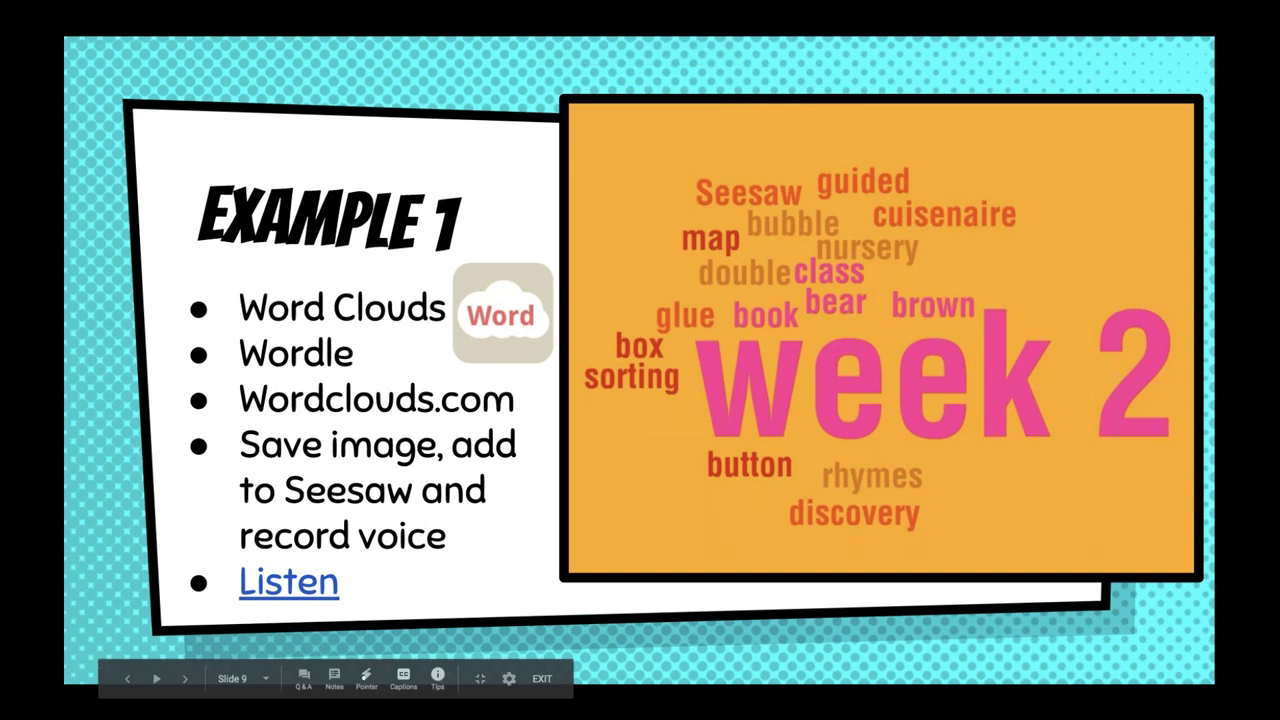
left_click(186, 683)
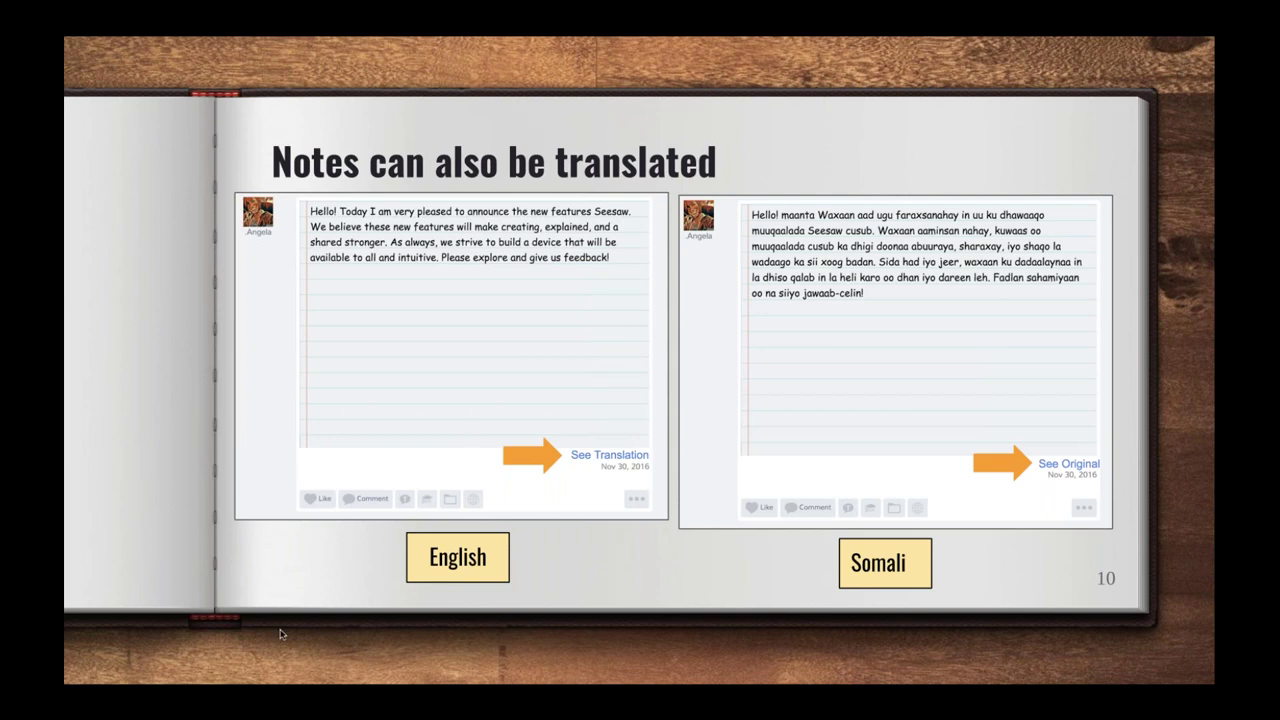
mouse_move(283, 645)
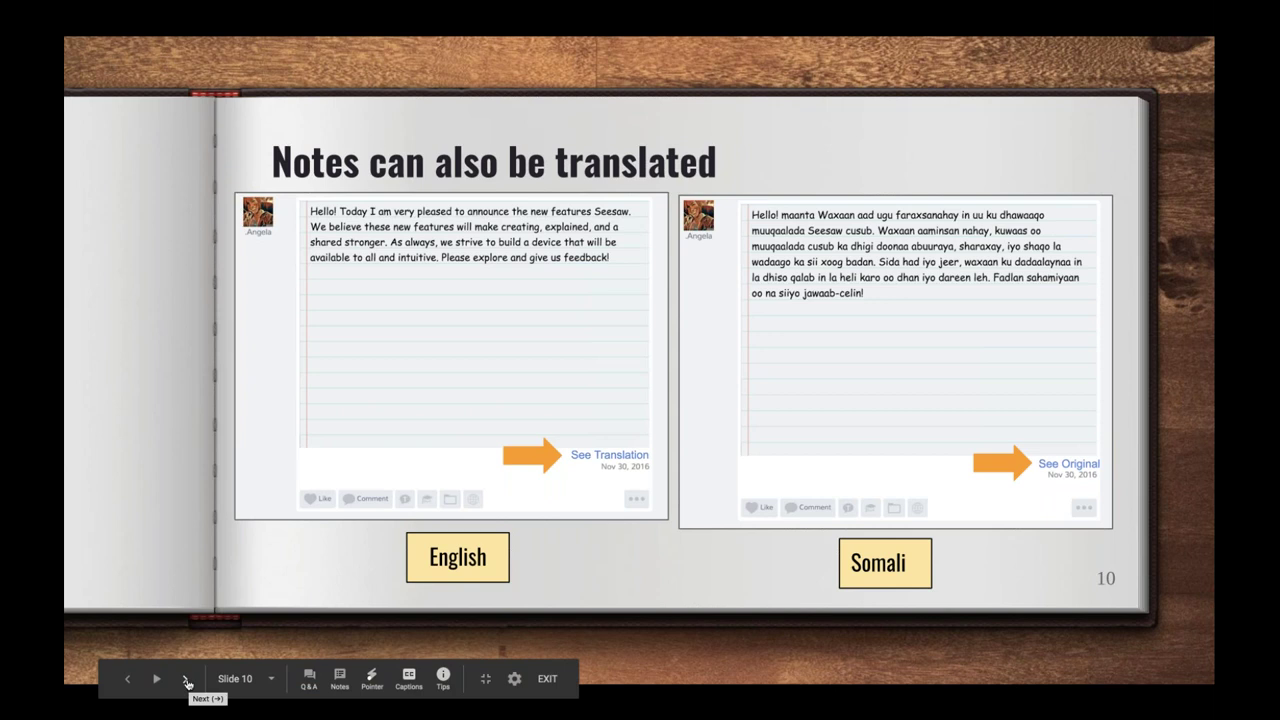
Advance to slide 11, 'Example 2', with the News for March 18, 2016 video.
left_click(186, 682)
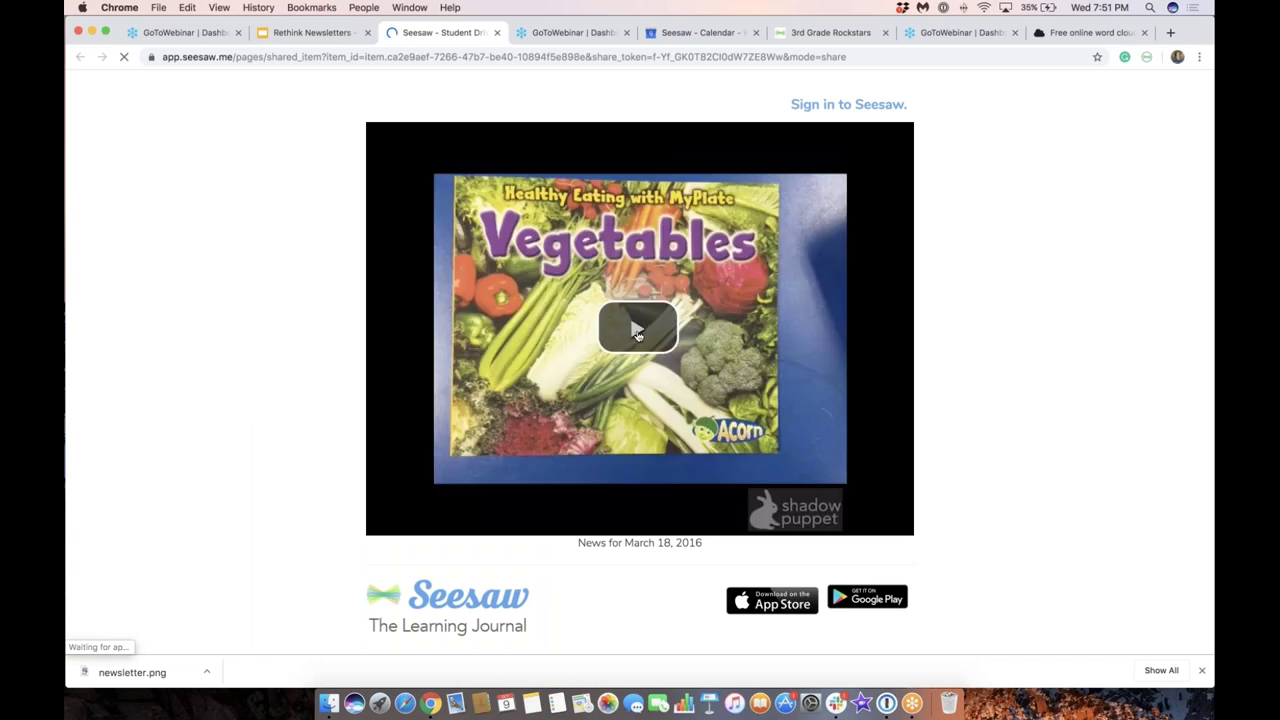
Play the Vegetables news video, skip ahead to about 1:11, pause, and close the Seesaw post.
left_click(636, 334)
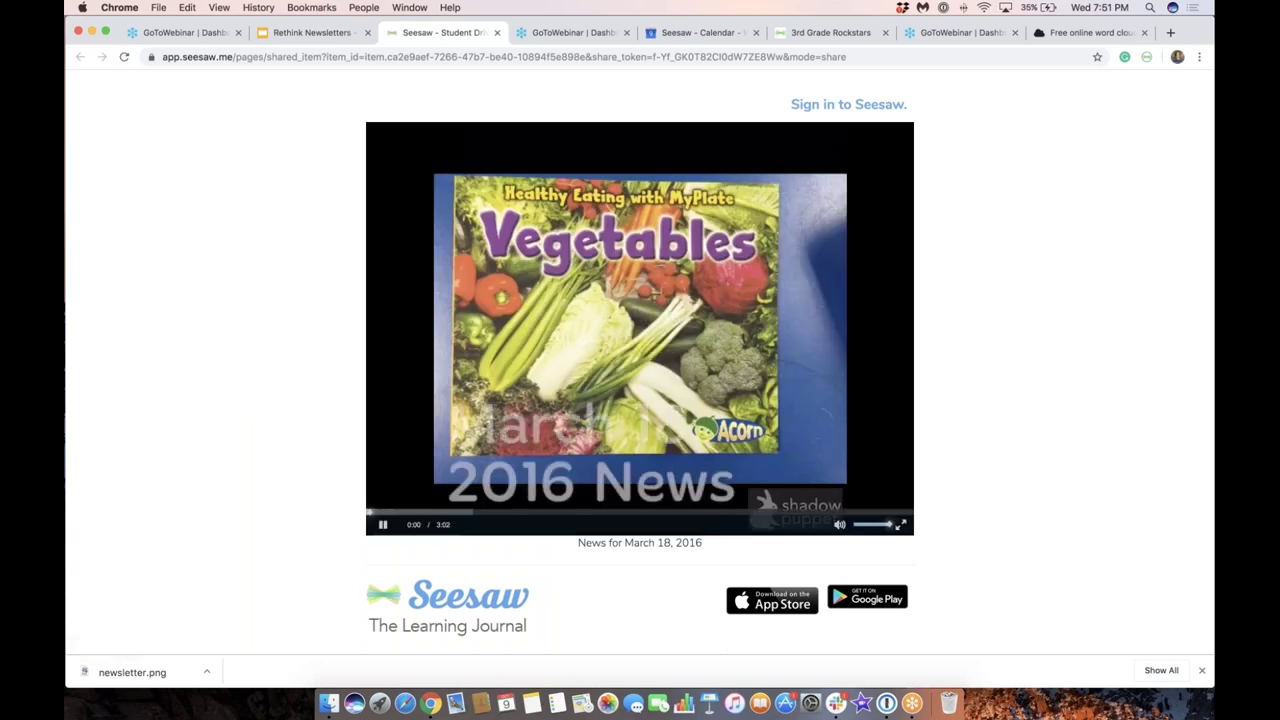
left_click(446, 513)
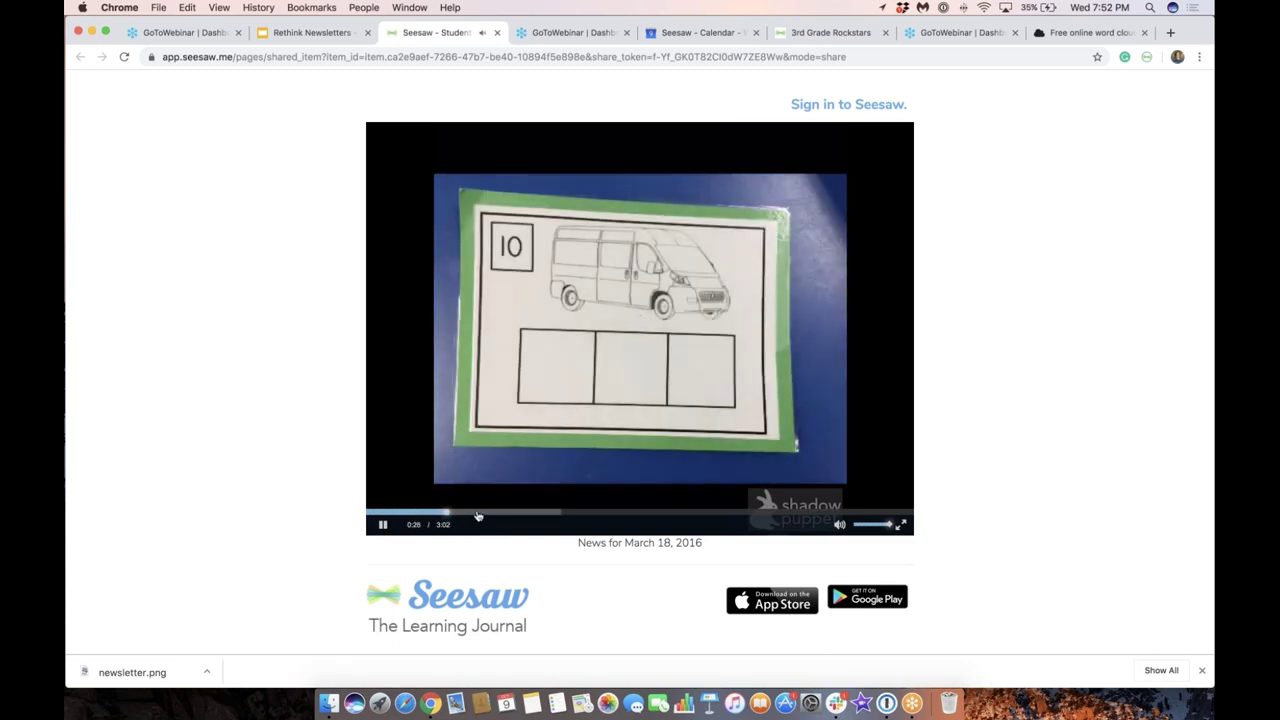
left_click(480, 514)
left_click(508, 514)
left_click(536, 514)
left_click(555, 514)
left_click(577, 514)
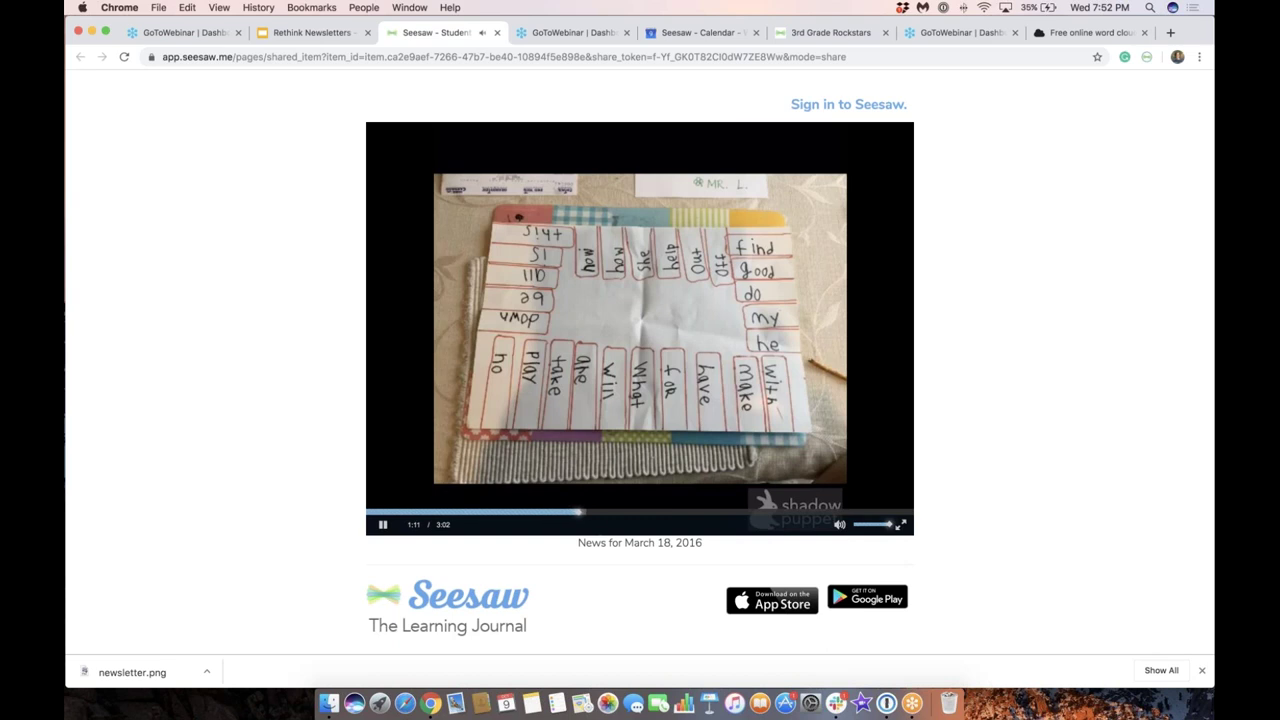
left_click(383, 526)
left_click(497, 33)
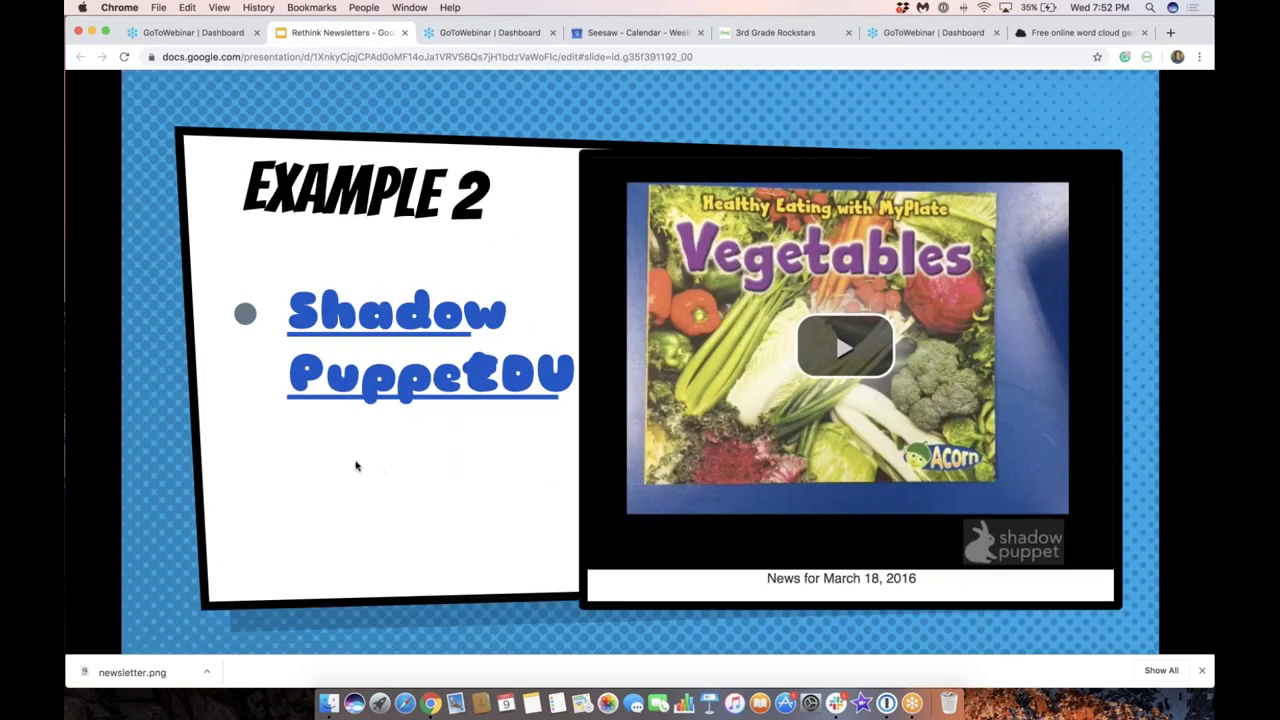
Return to the 3rd Grade Rockstars inbox and bring up the Add options.
left_click(785, 36)
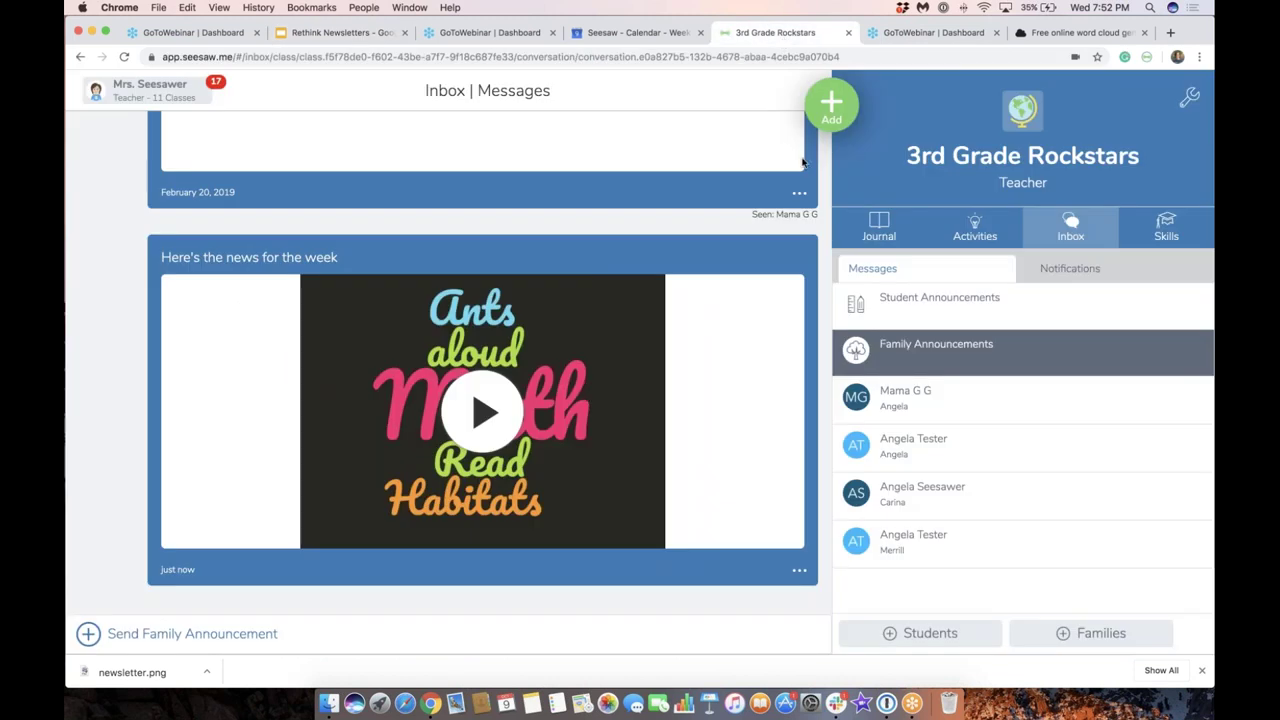
left_click(836, 130)
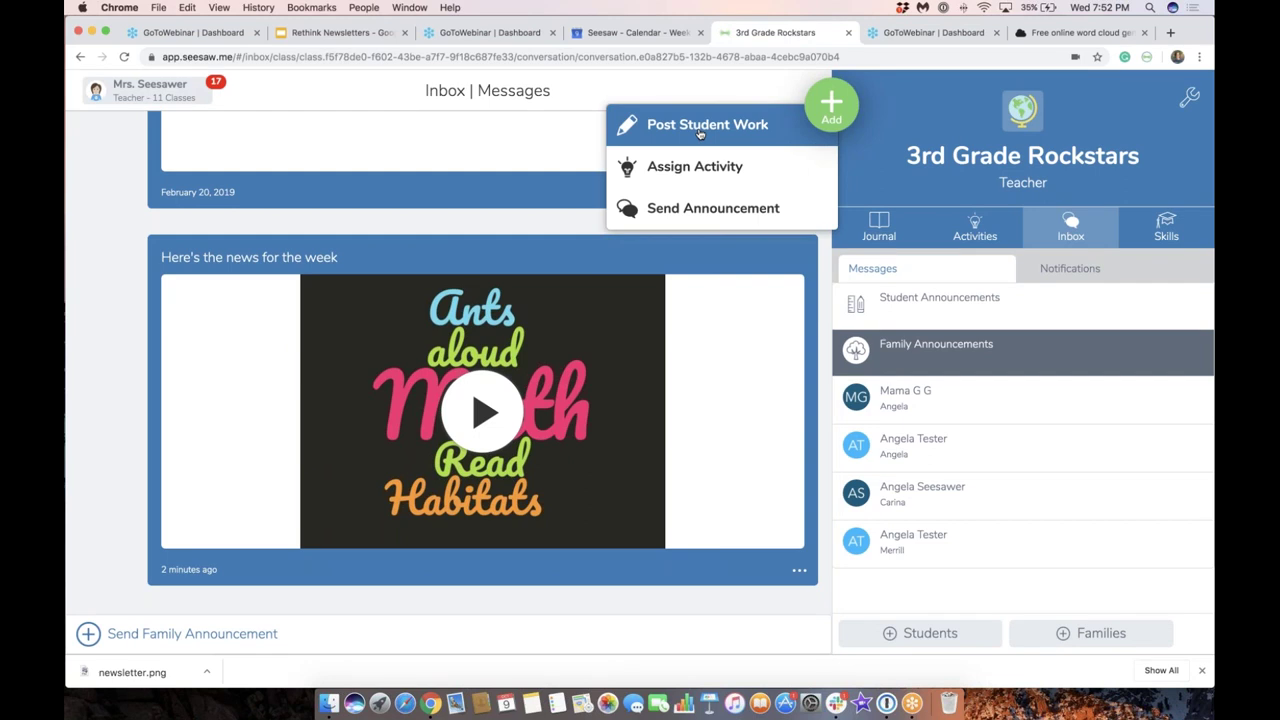
Start a new announcement addressed to All Students and Family Members (13).
left_click(719, 221)
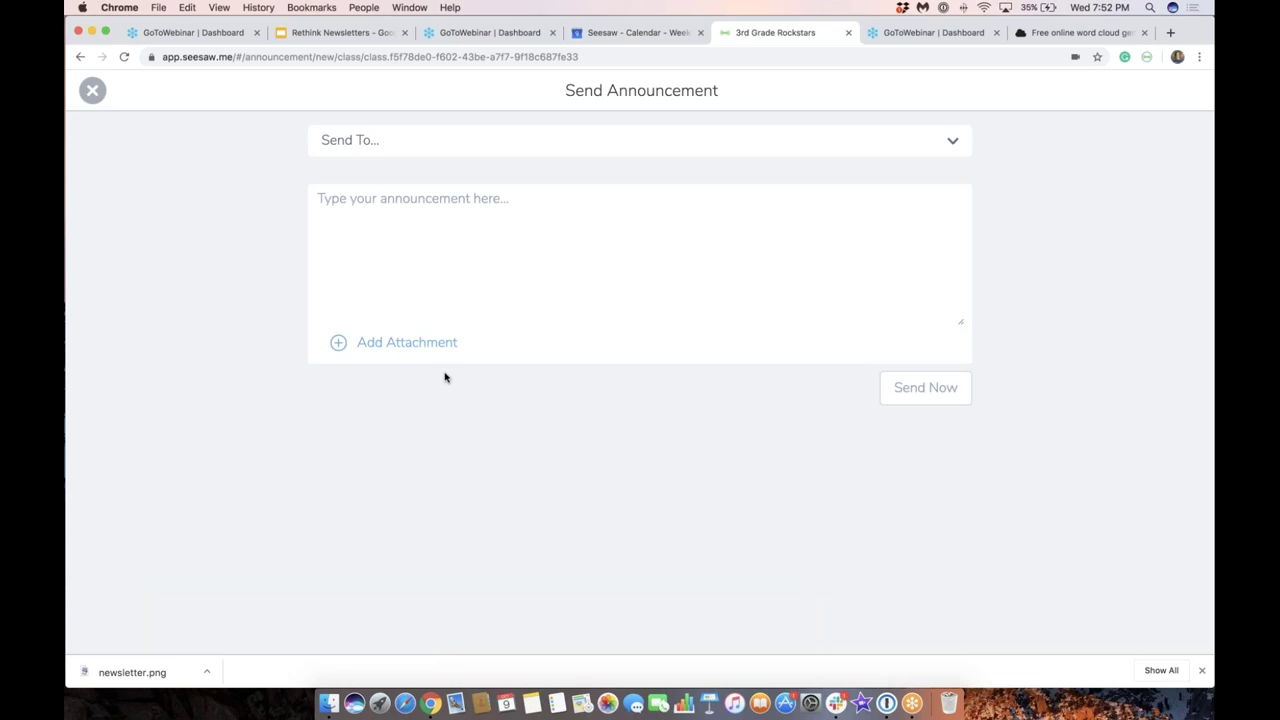
left_click(951, 142)
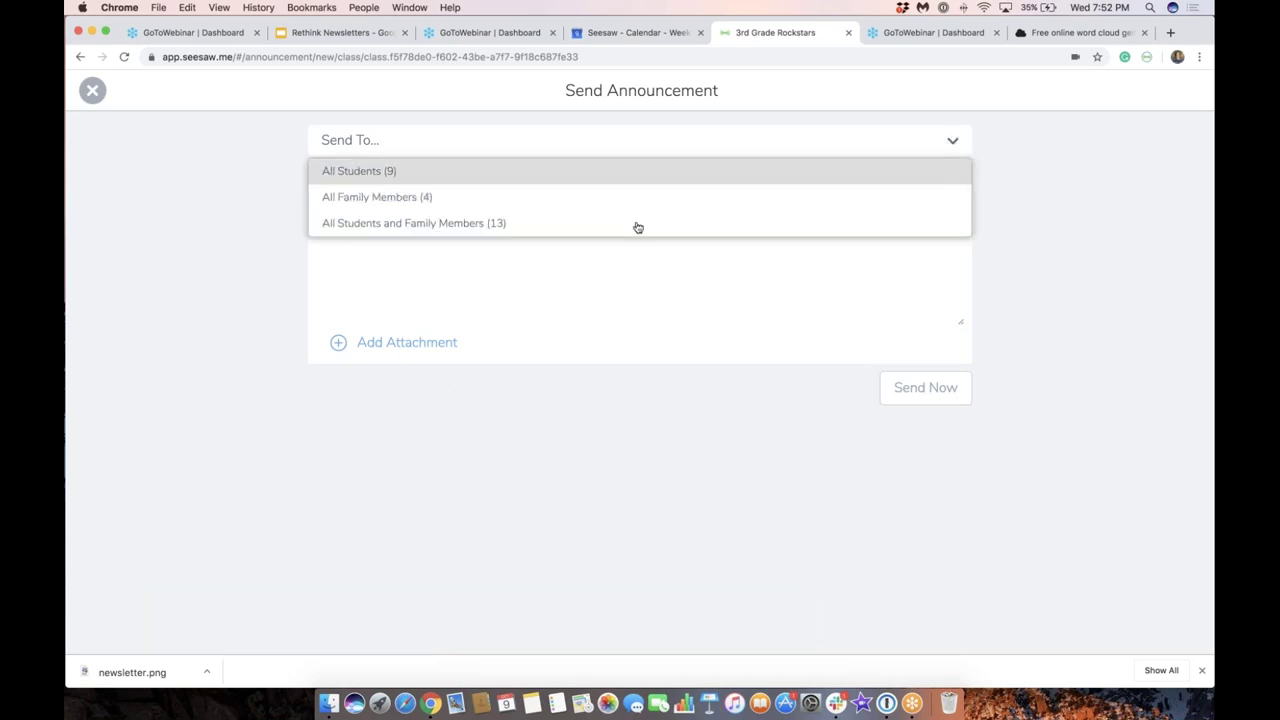
left_click(617, 224)
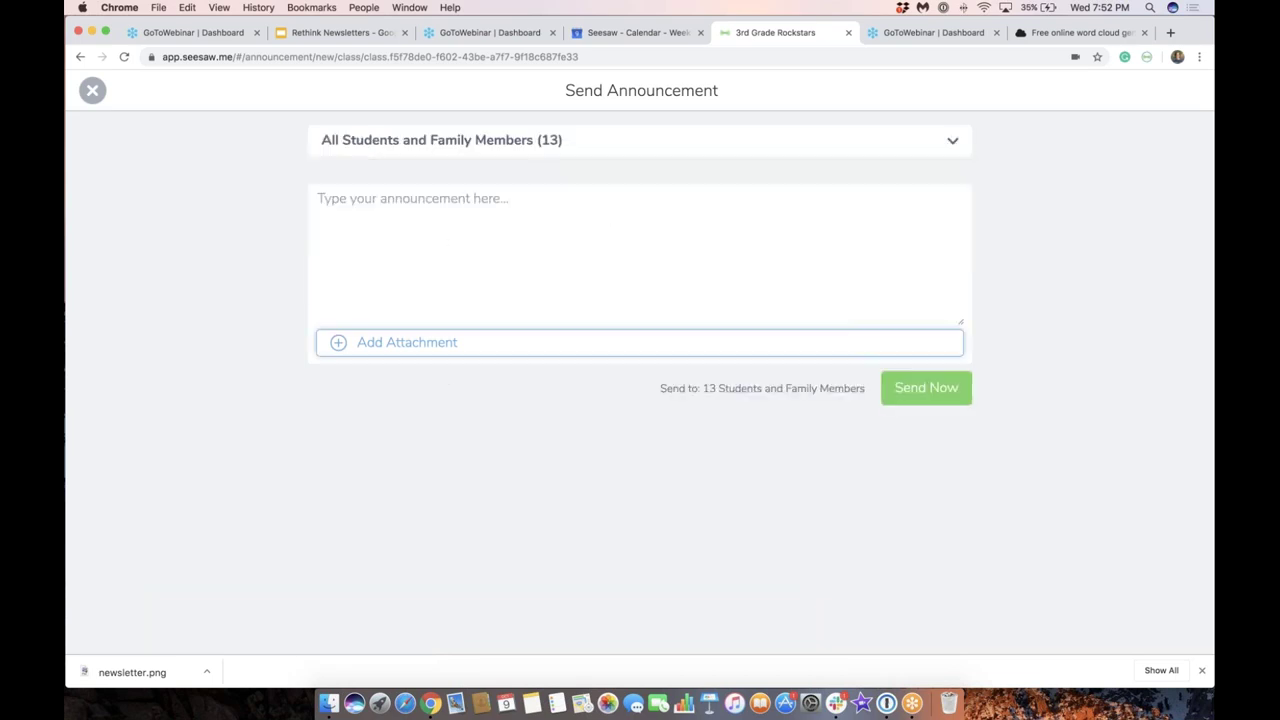
Write the message 'News for the week' and bring up the attachment choices.
left_click(411, 198)
type("New")
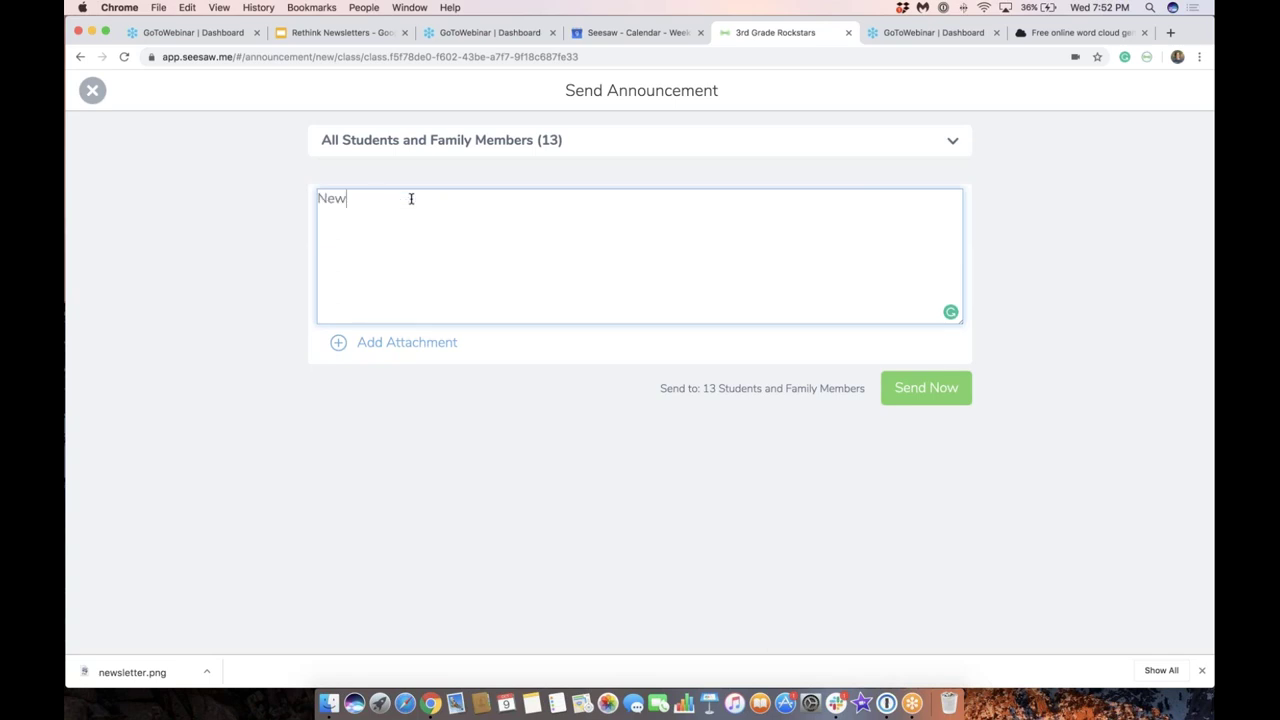
type("s or t")
key("BackSpace")
key("BackSpace")
key("BackSpace")
key("BackSpace")
type("for the week")
left_click(418, 349)
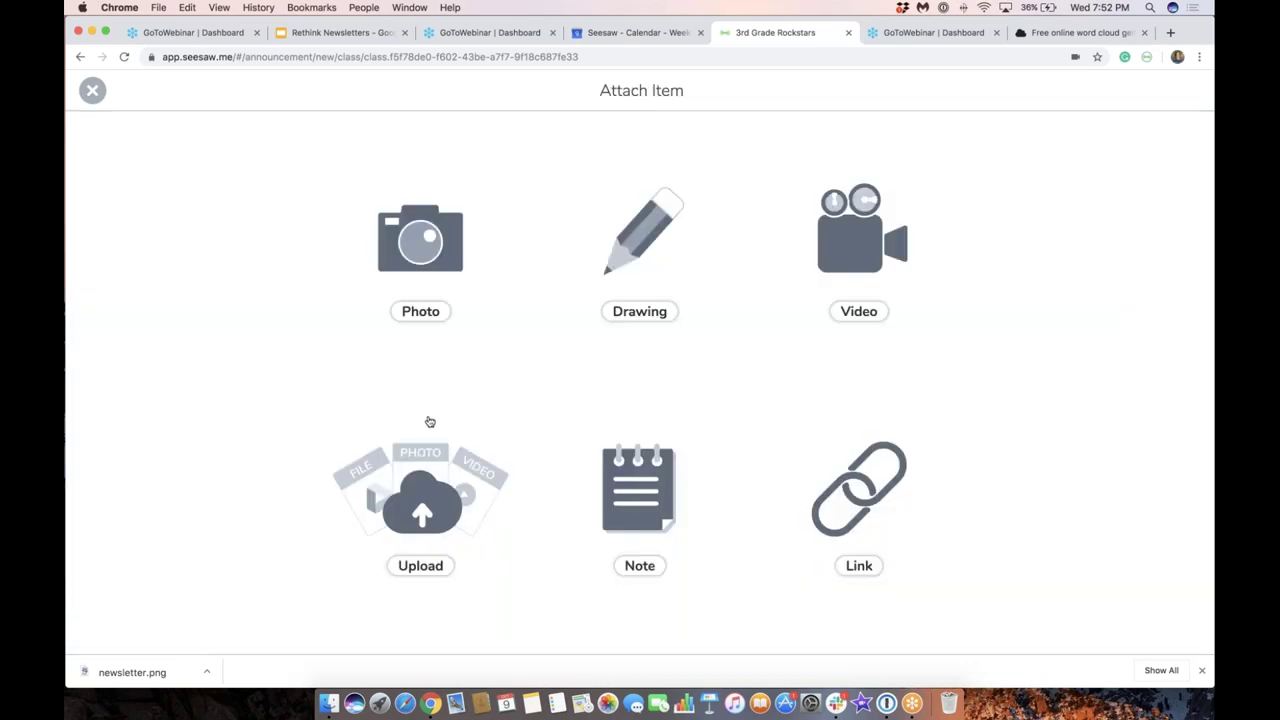
Attach the Seesaw Community screenshot from the Desktop to the announcement.
left_click(432, 489)
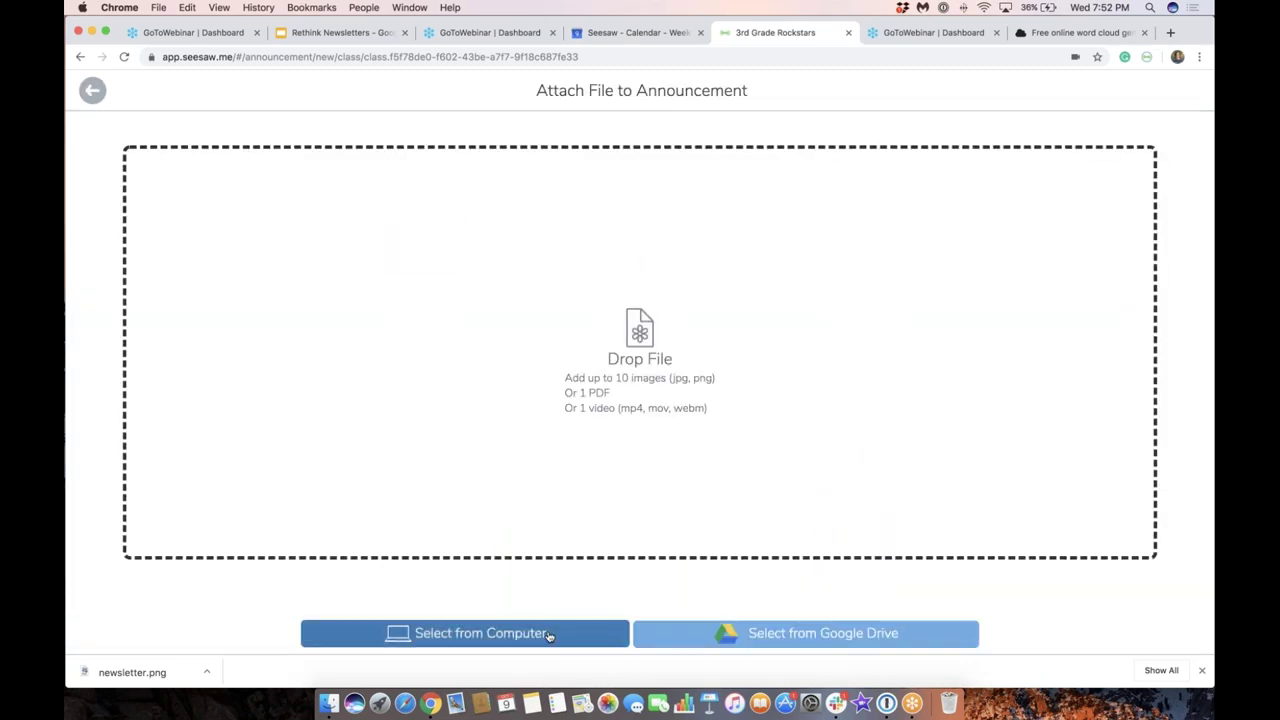
left_click(549, 634)
left_click(558, 119)
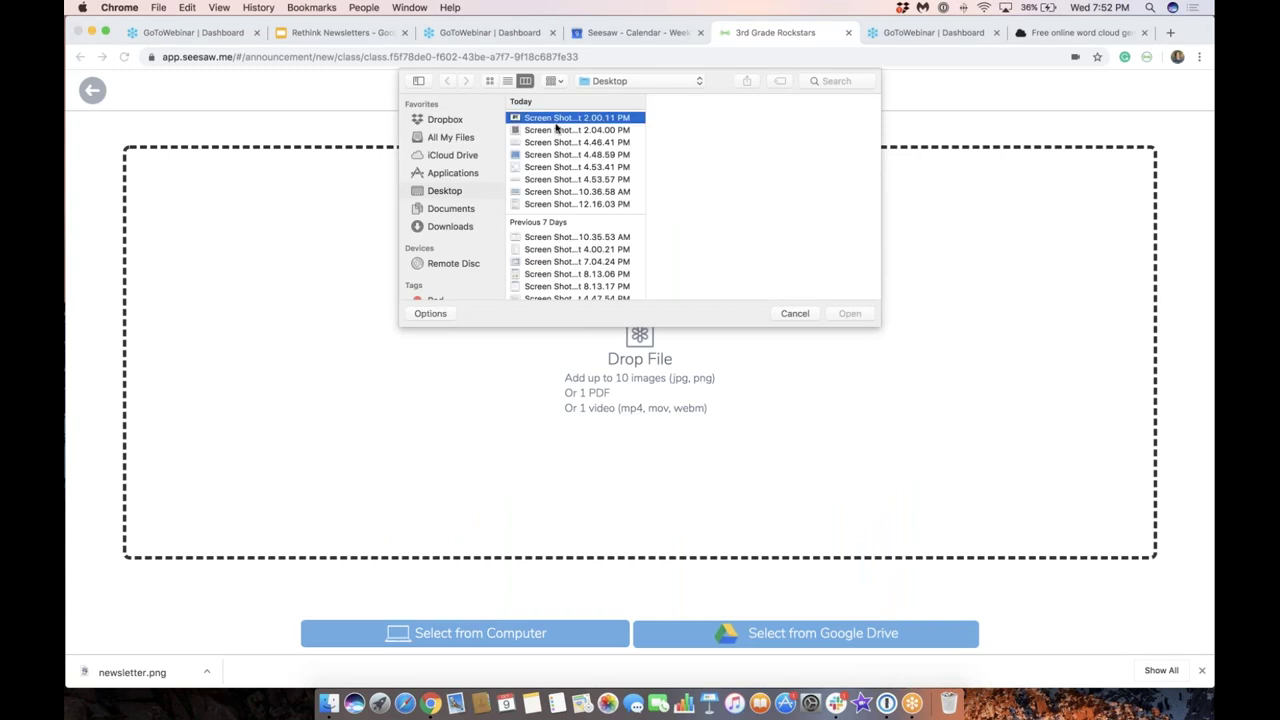
left_click(557, 131)
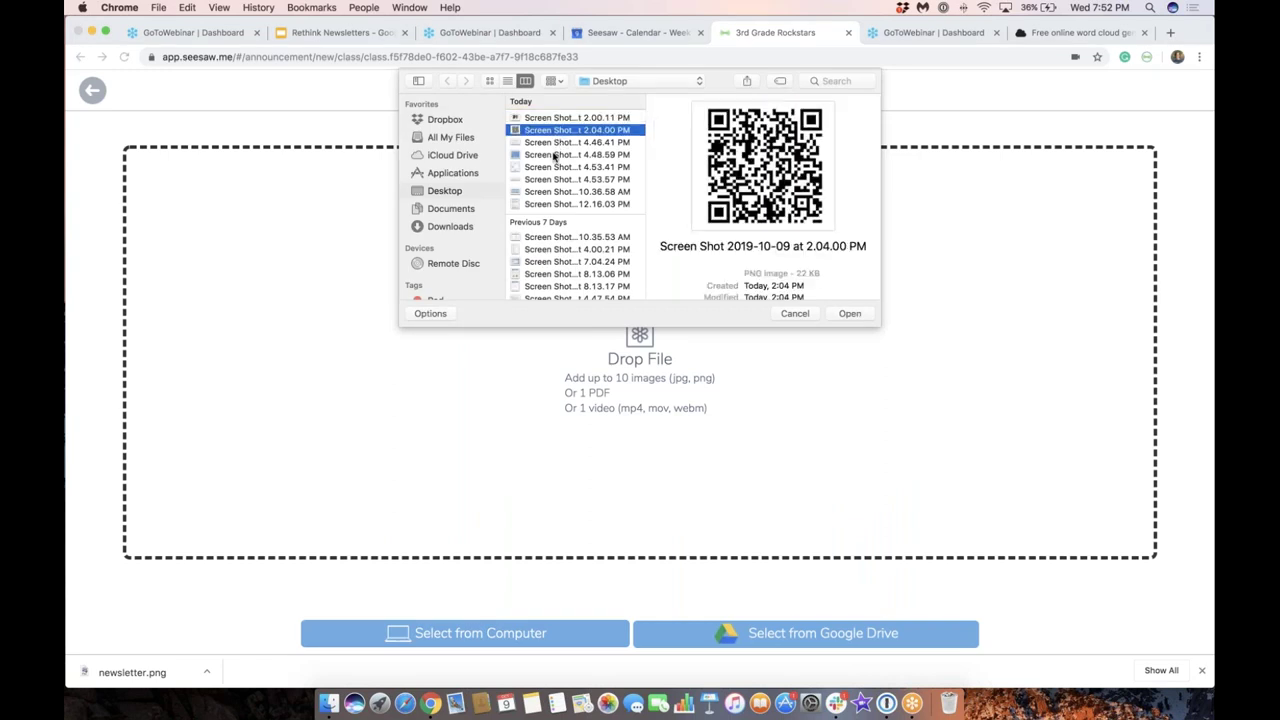
left_click(555, 155)
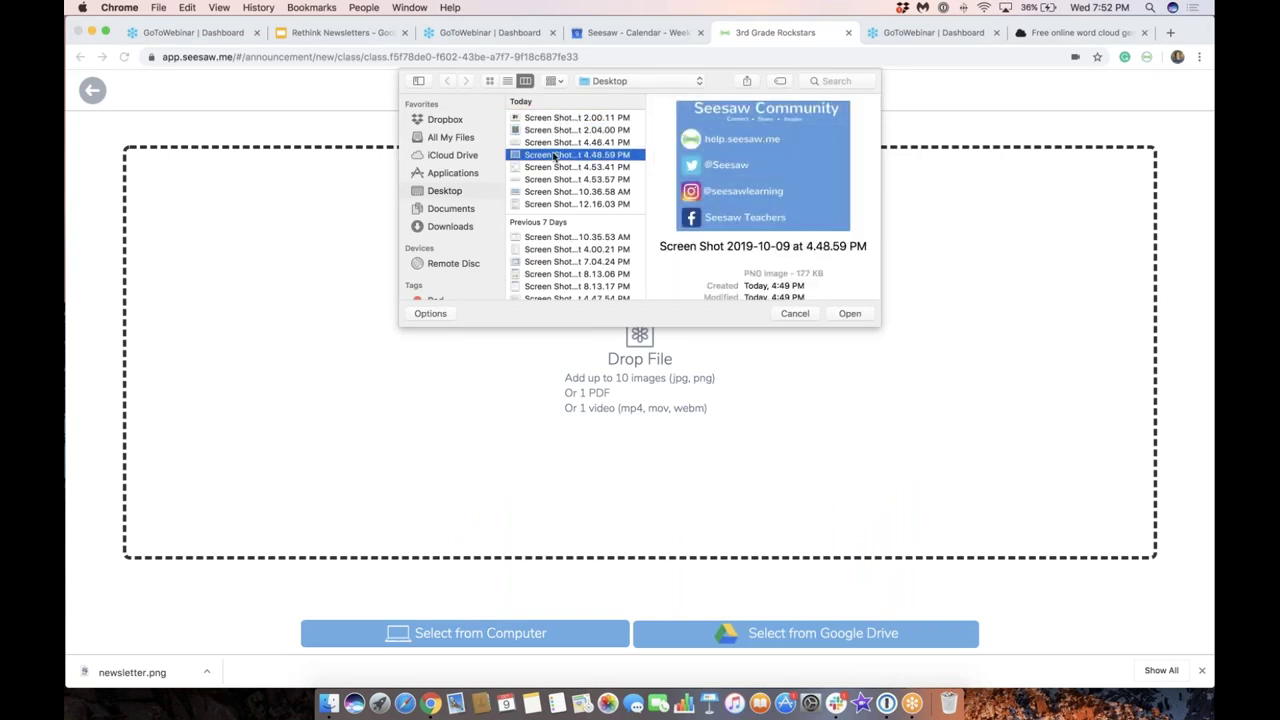
left_click(847, 314)
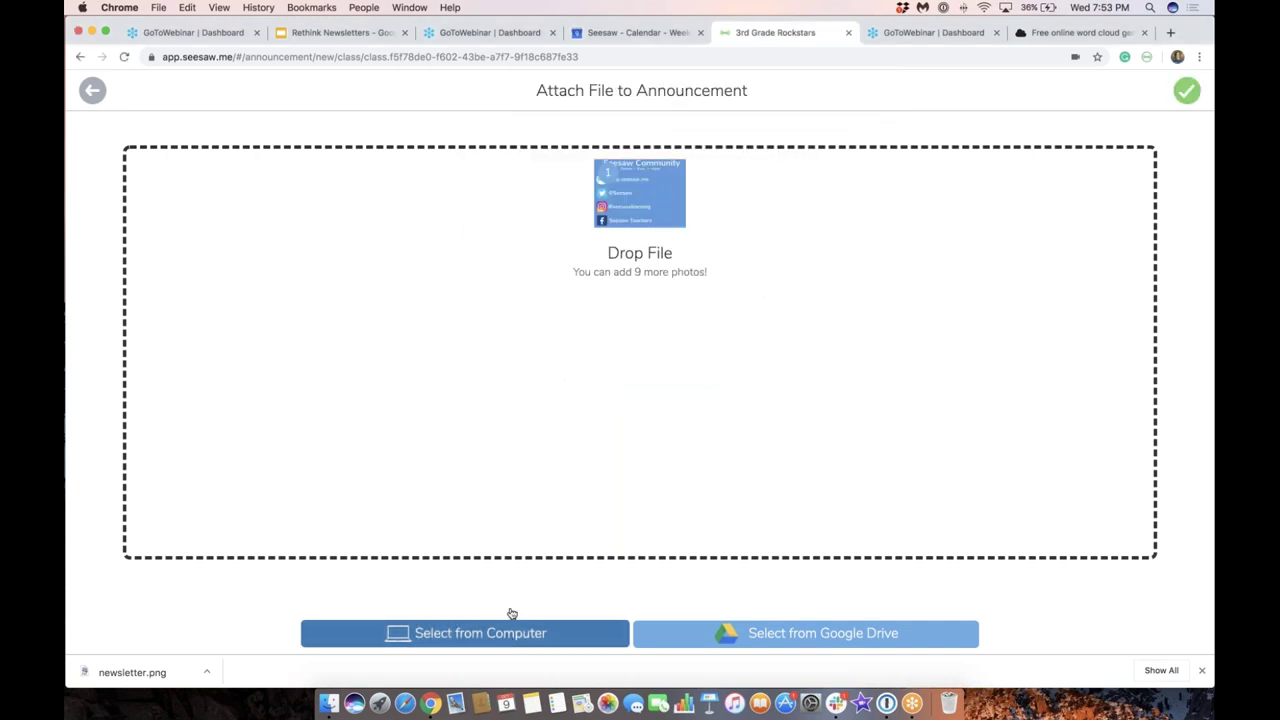
Attach the I'm a Student screenshot and the Seesaw recording-steps screenshot as further pages.
left_click(511, 615)
left_click(547, 195)
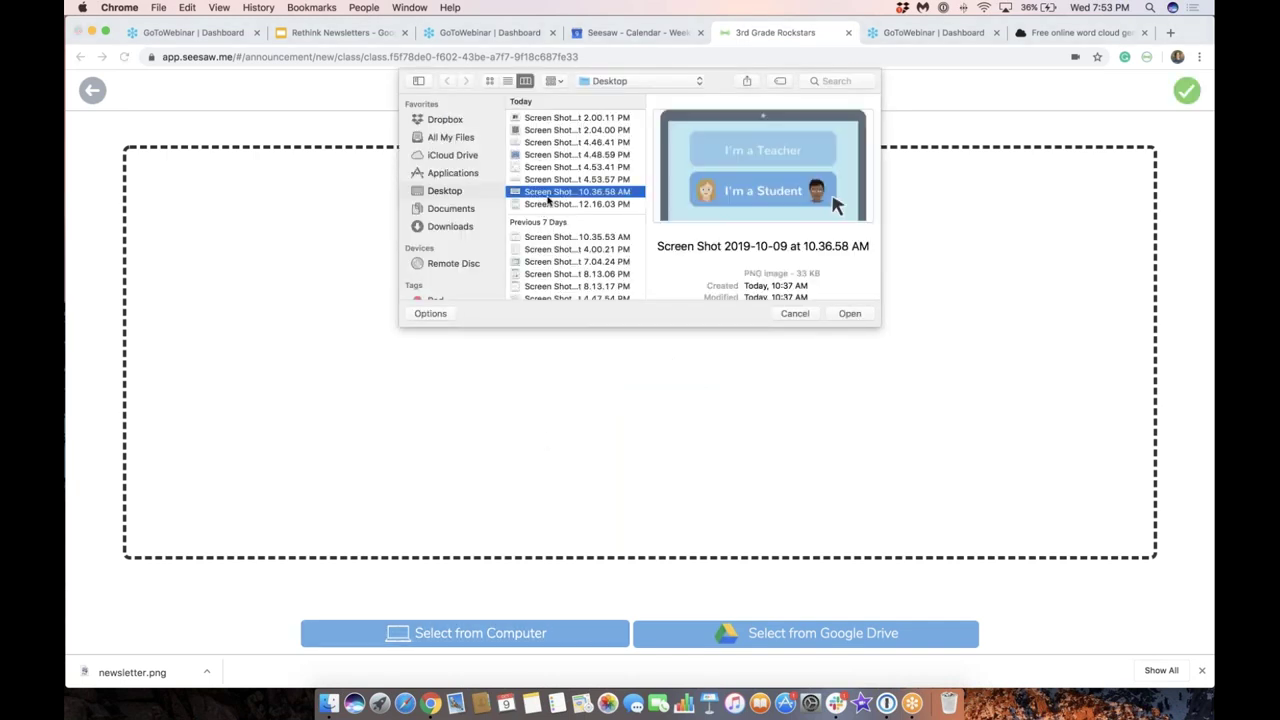
left_click(849, 313)
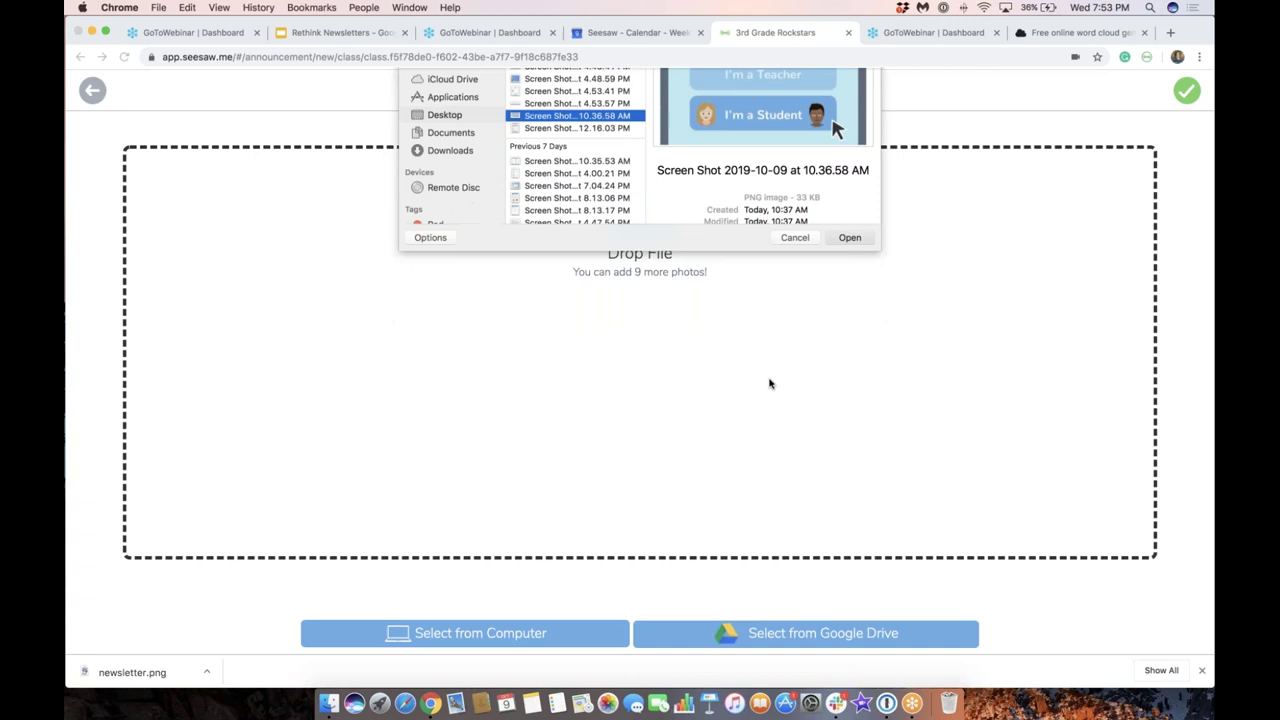
left_click(575, 634)
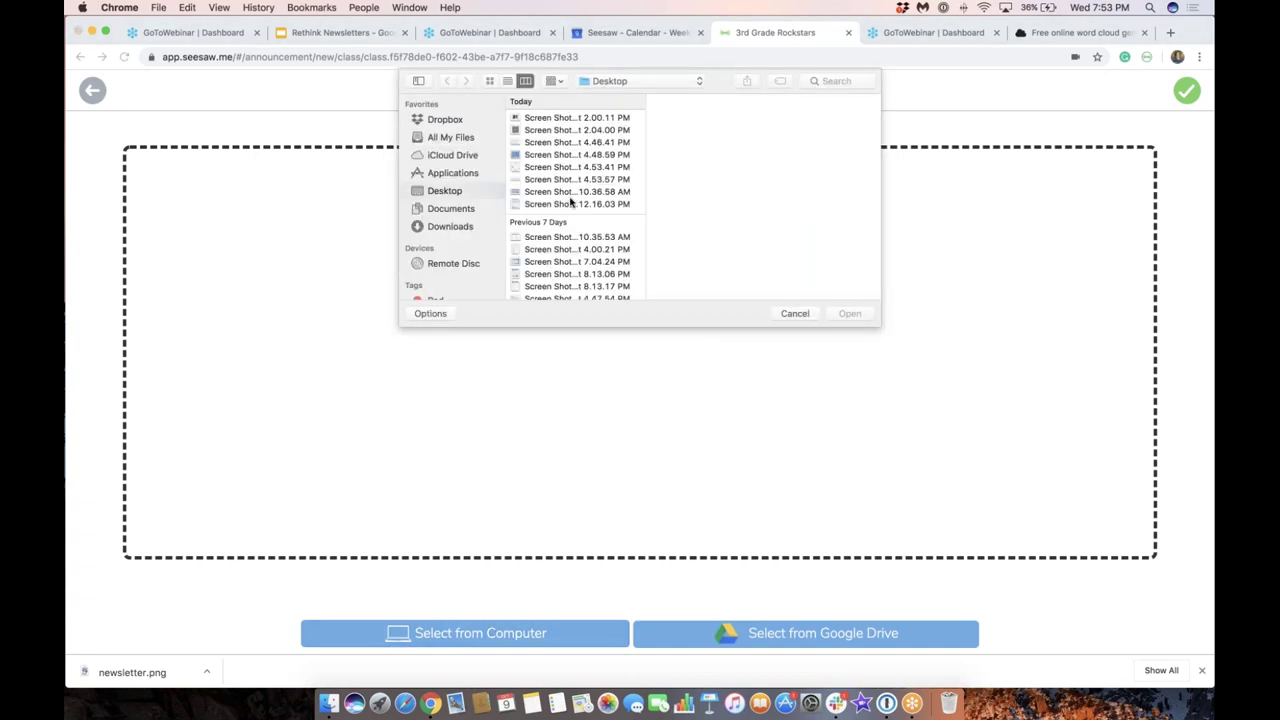
left_click(570, 193)
left_click(571, 205)
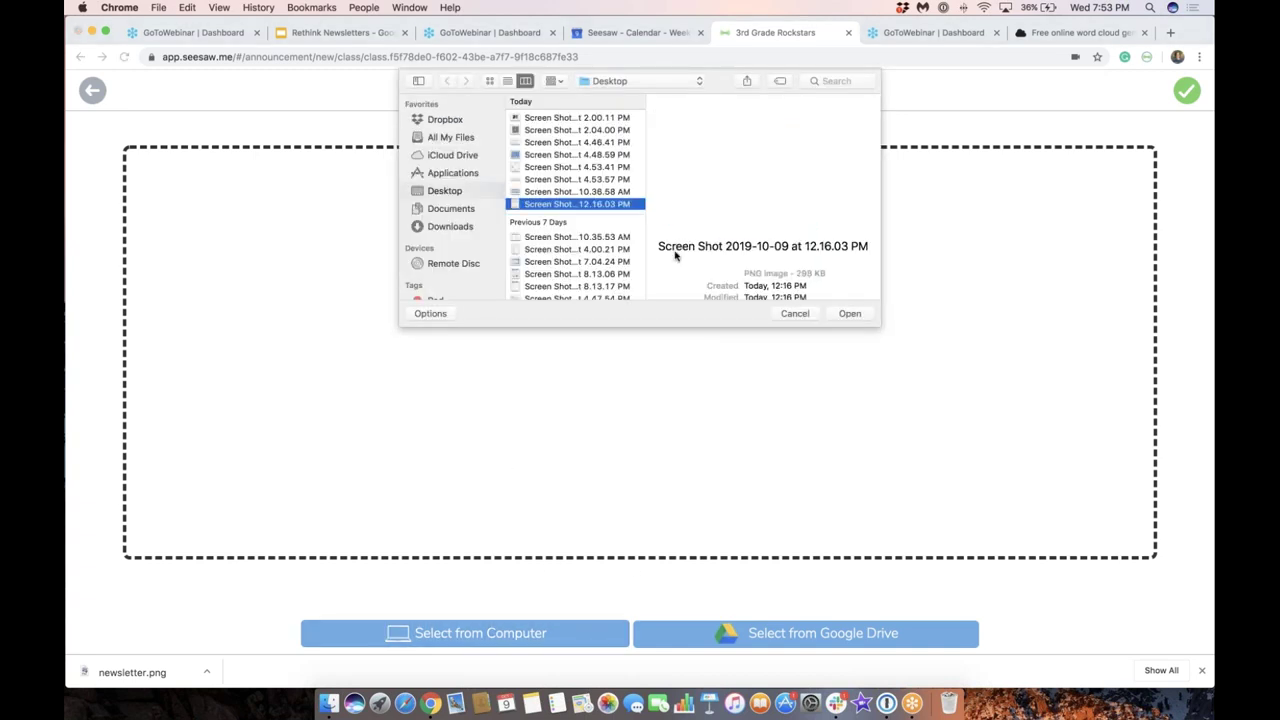
left_click(849, 313)
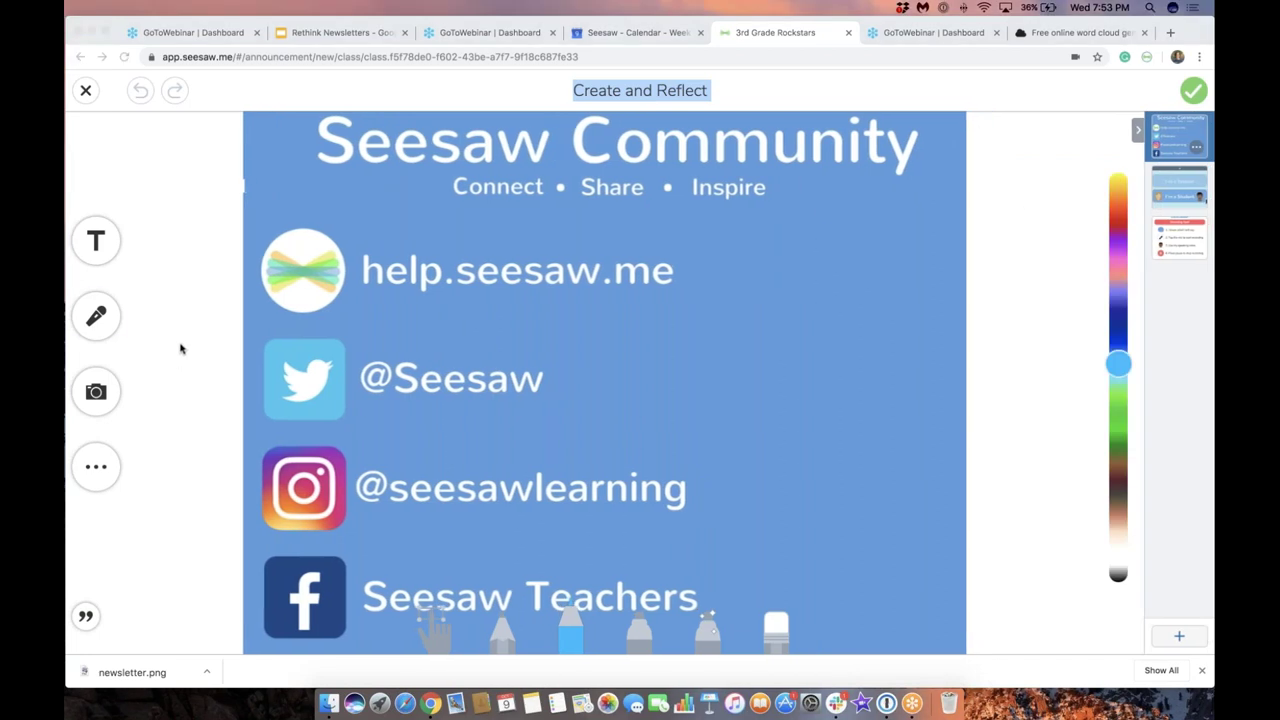
Record a voice narration on the Seesaw Community page, move to the I'm a Student page, then return to the slides.
left_click(96, 316)
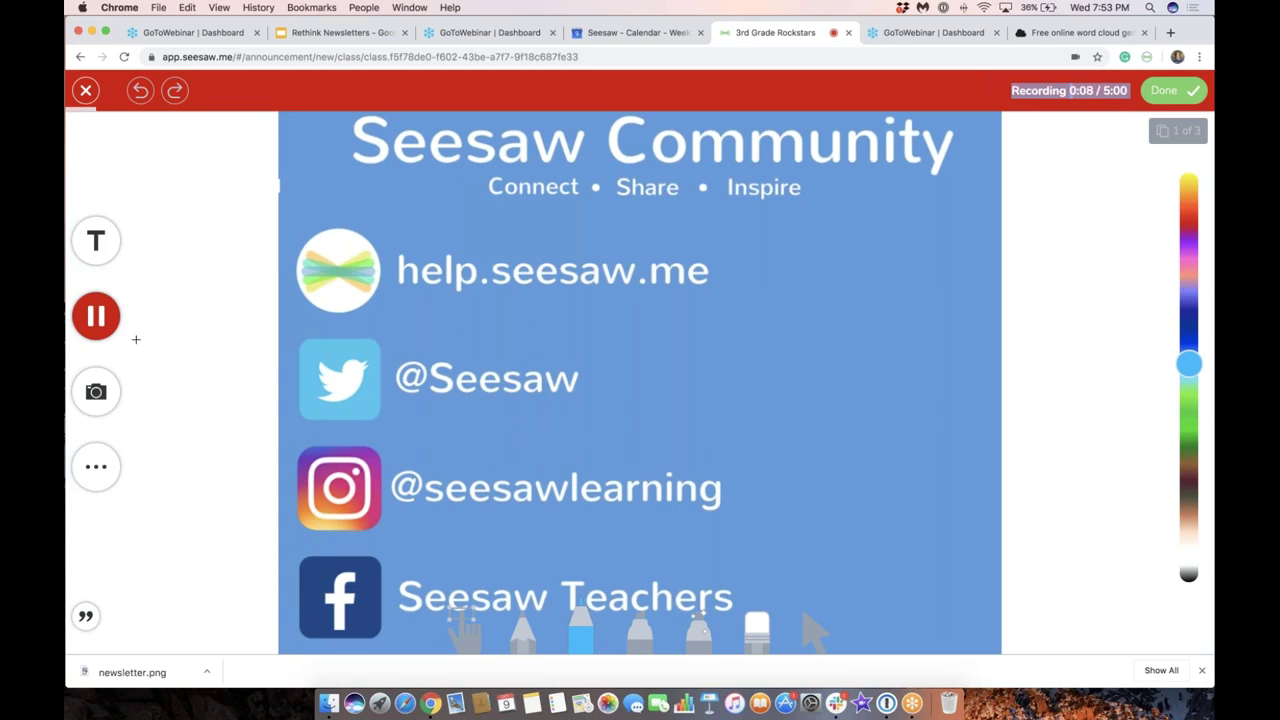
left_click(107, 328)
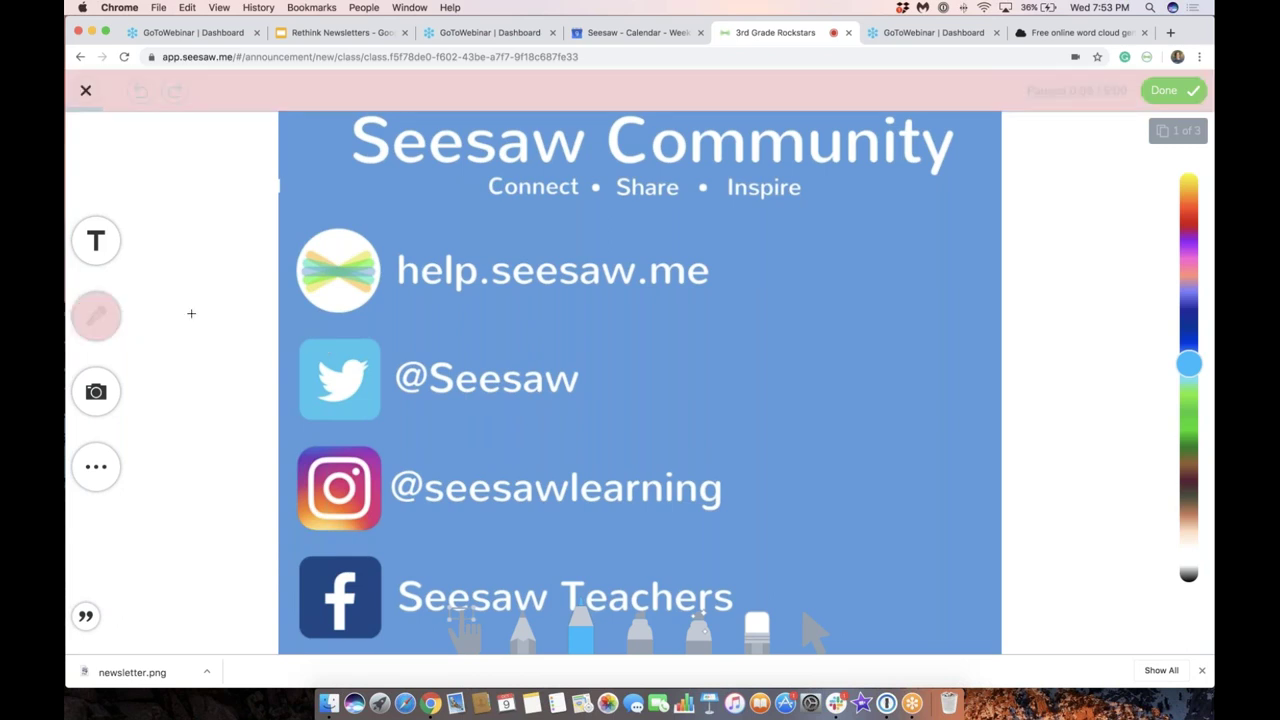
left_click(1183, 91)
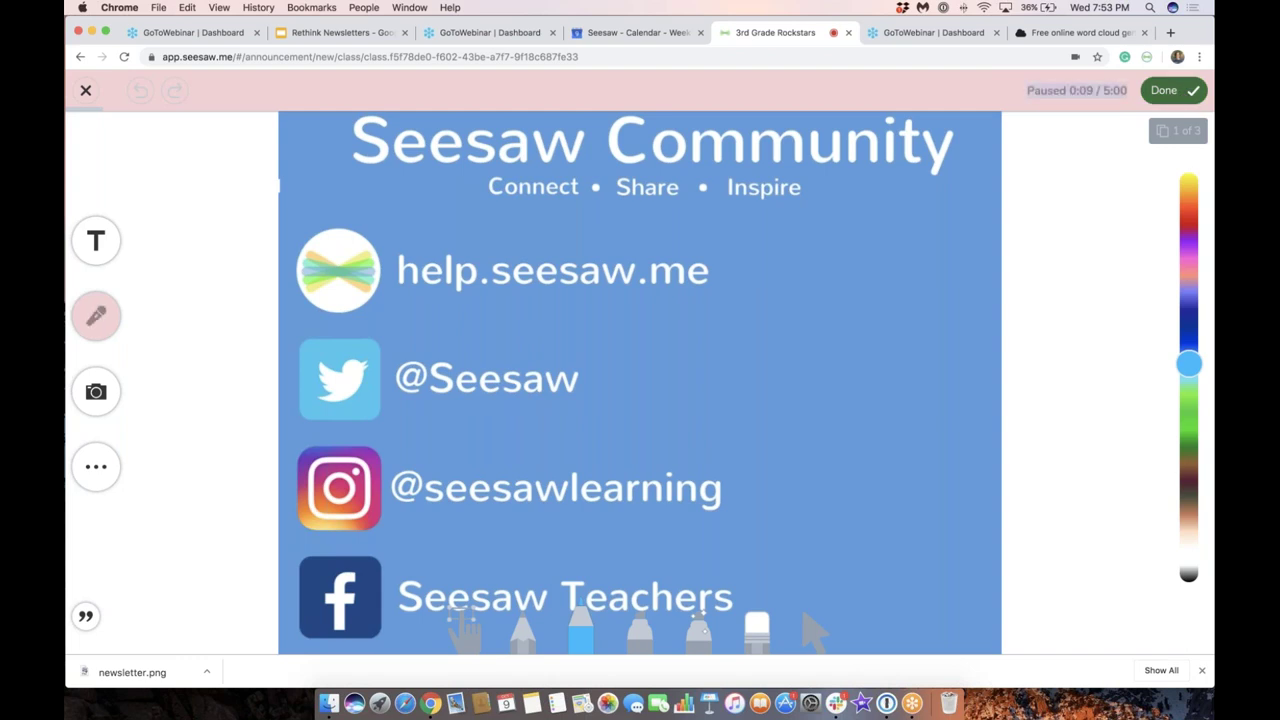
left_click(1171, 194)
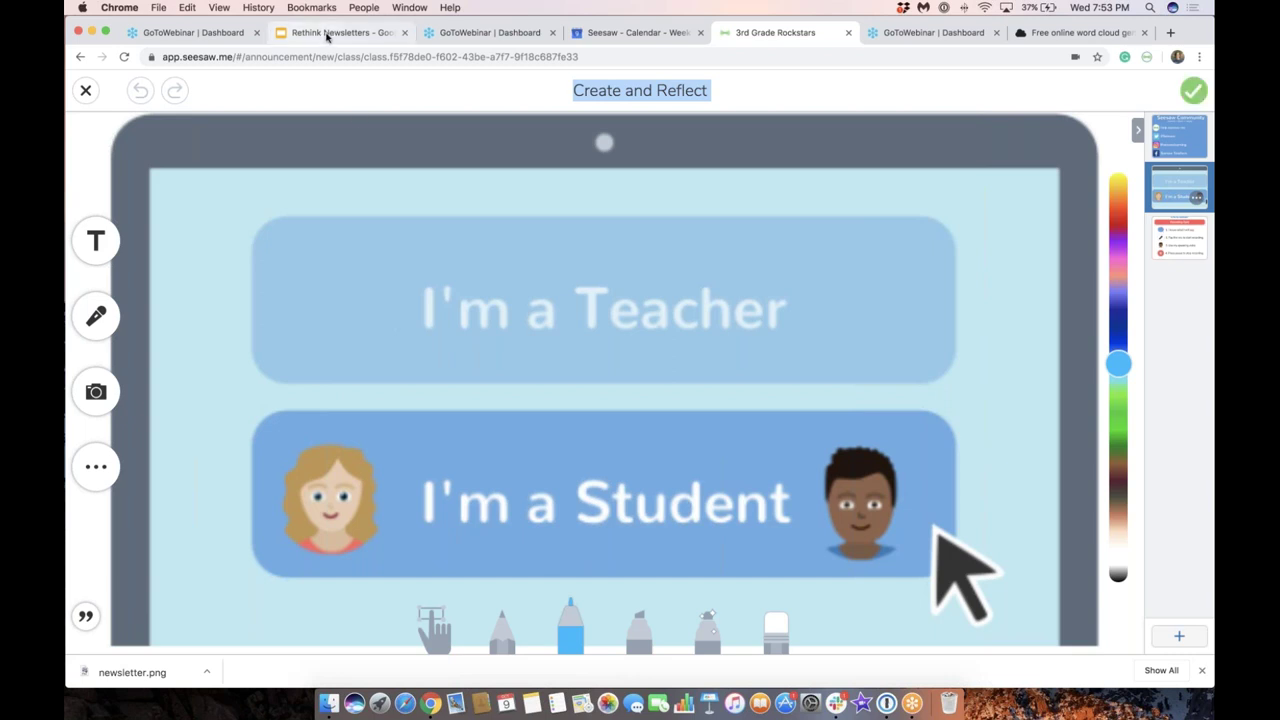
left_click(326, 36)
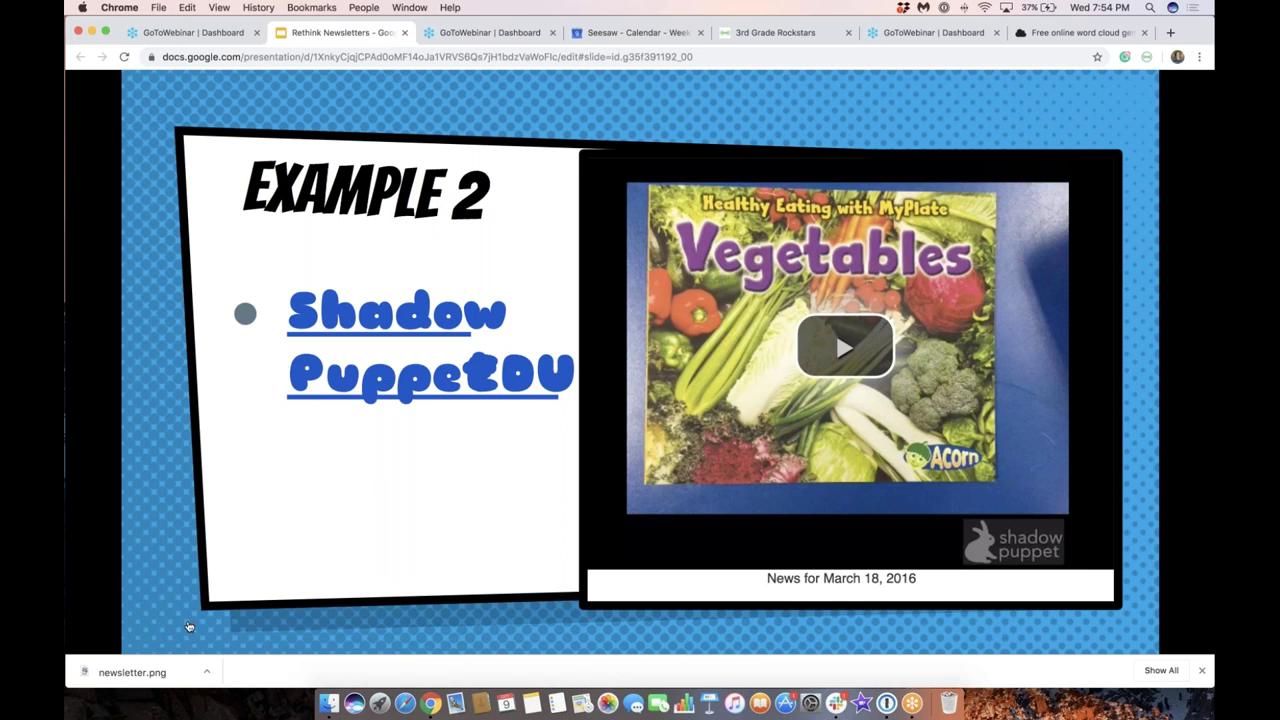
Advance the presentation to slide 14, 'Questions?', then switch back to the Seesaw class.
left_click(186, 620)
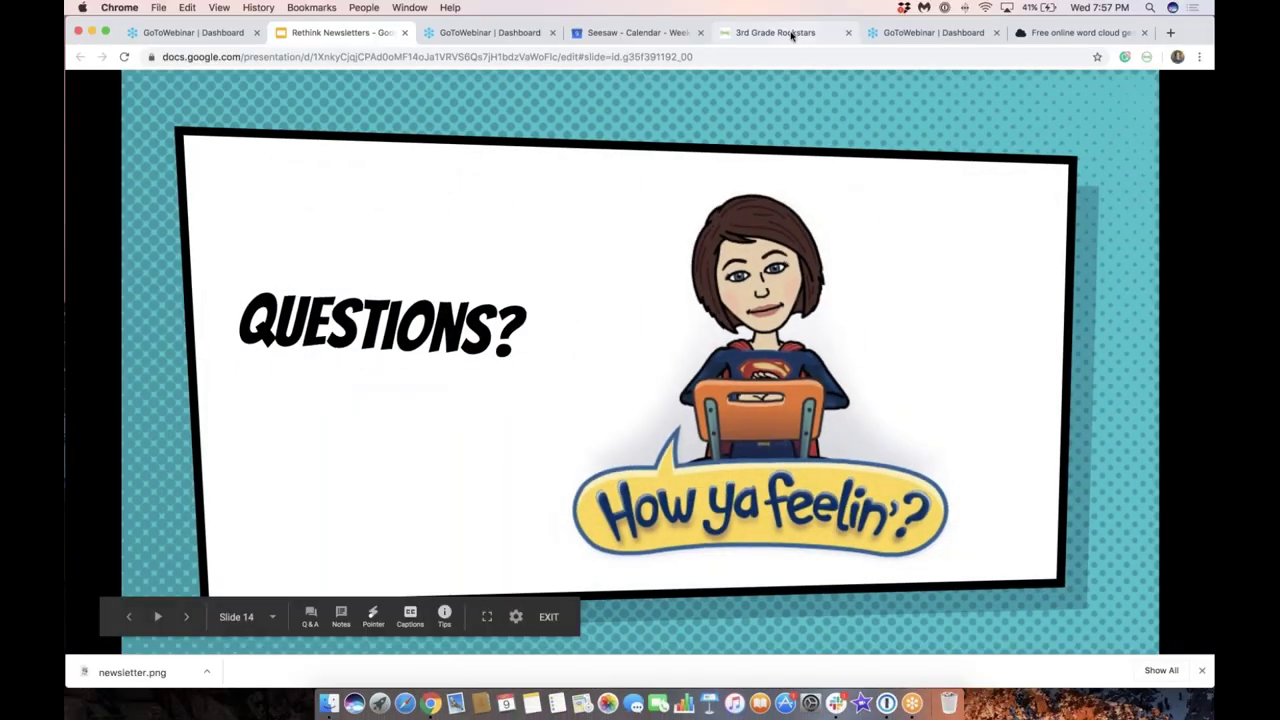
left_click(785, 33)
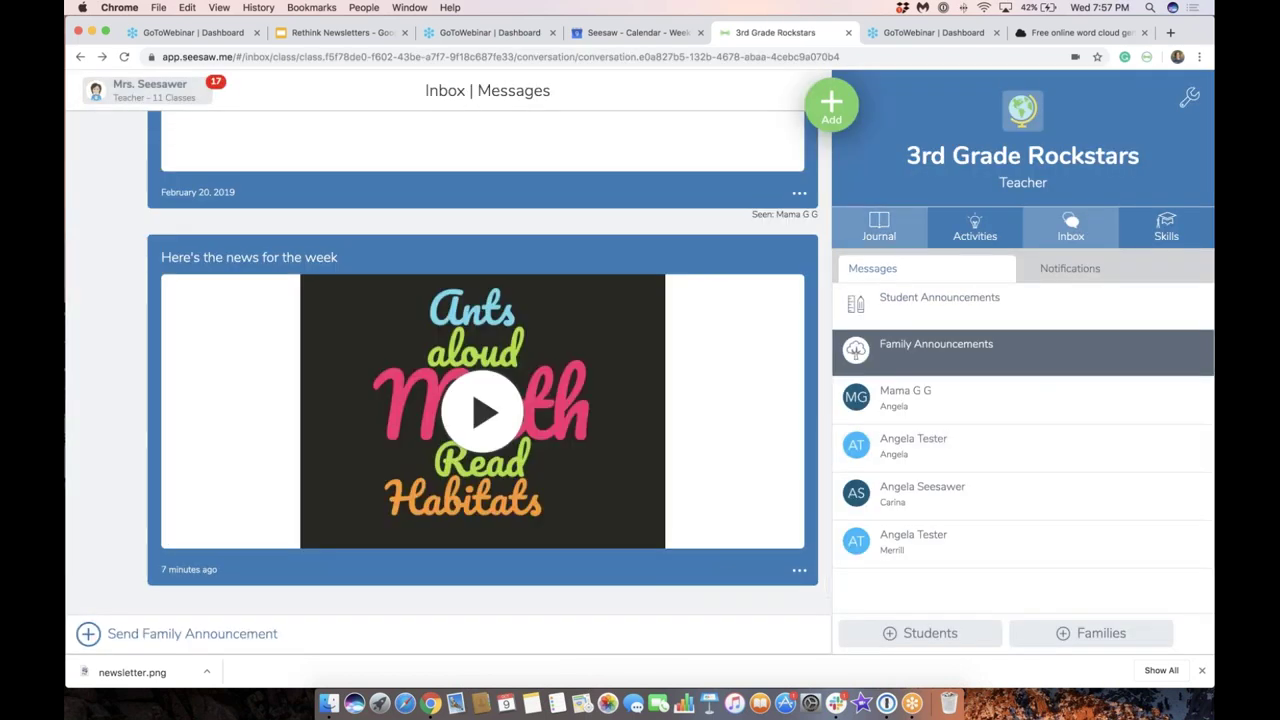
Open the 3rd Grade Rockstars Journal and start a new student work post.
left_click(879, 232)
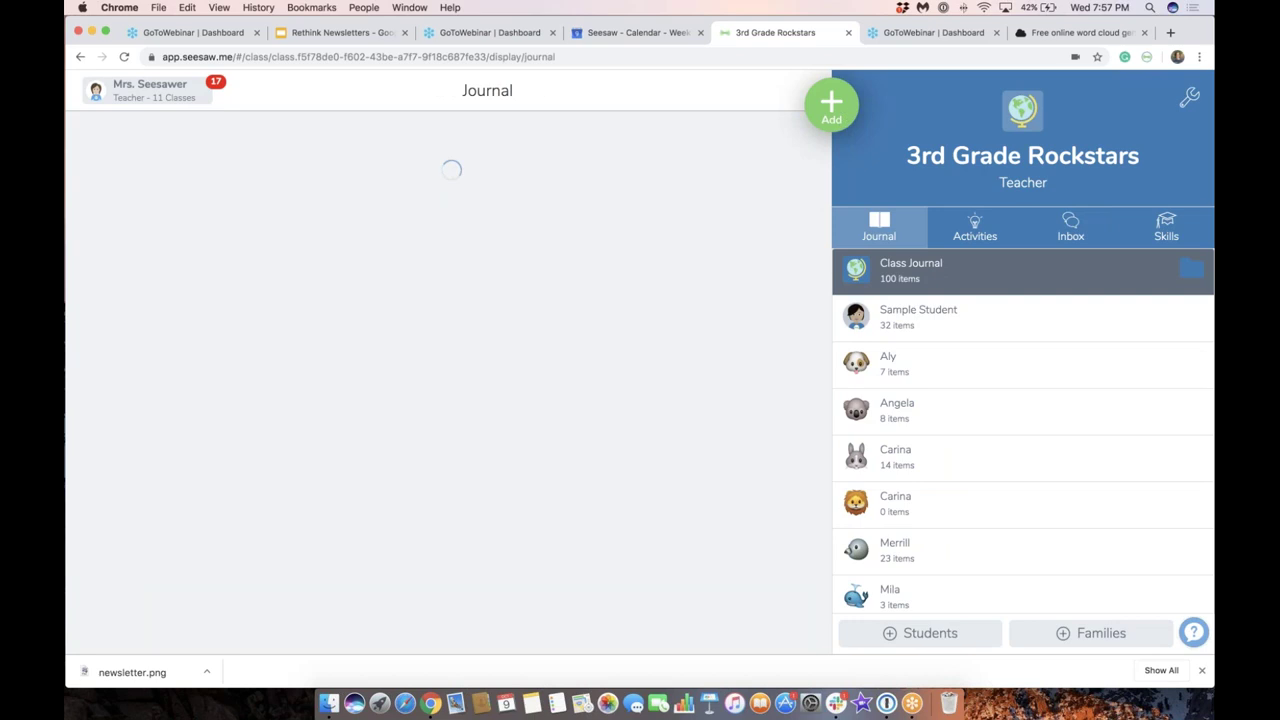
left_click(831, 105)
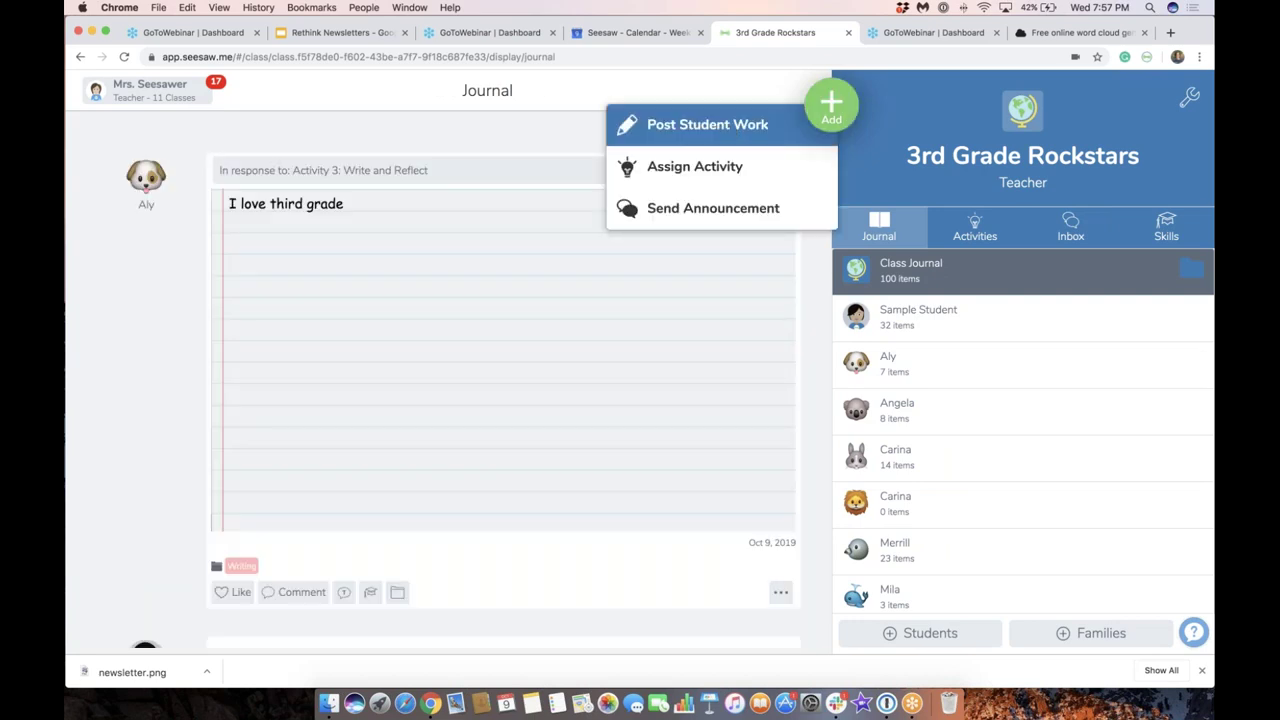
left_click(730, 127)
Draw a blue line with a loop, post it to All Students, then return to Rethink Newsletters.
left_click_drag(608, 308, 626, 502)
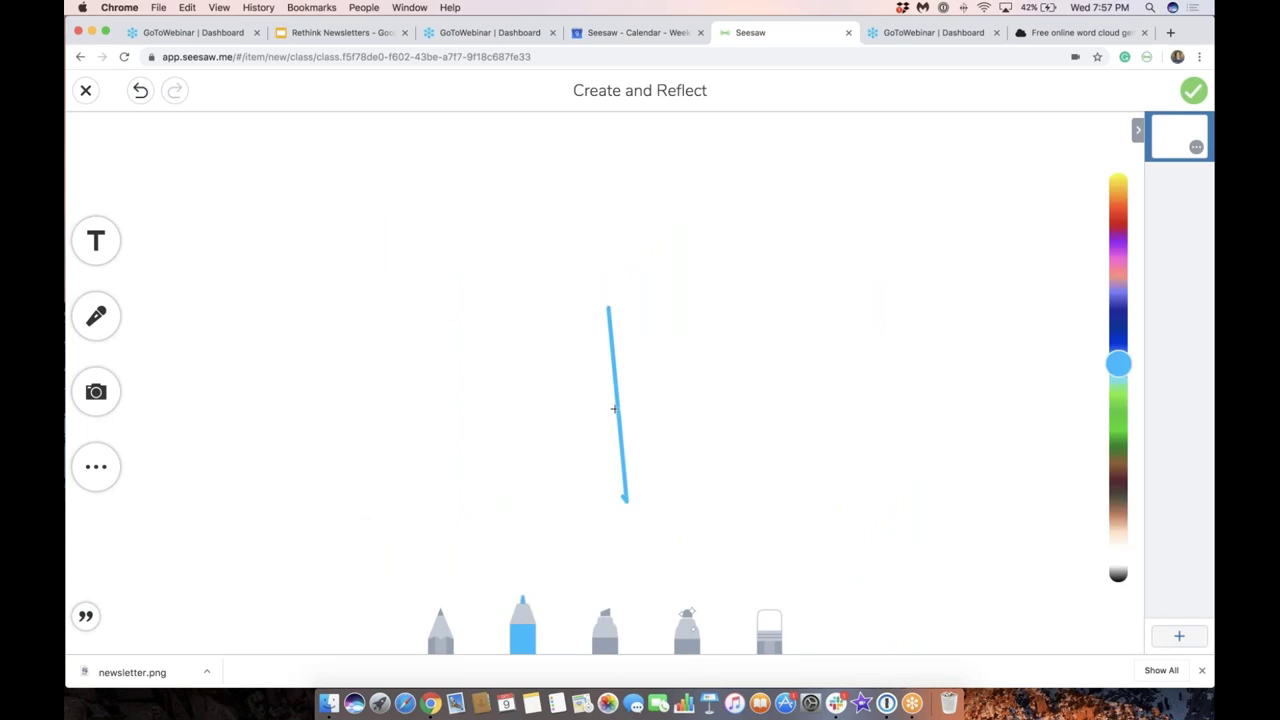
mouse_move(614, 404)
left_mouse_down()
mouse_move(803, 329)
mouse_move(770, 370)
left_mouse_up()
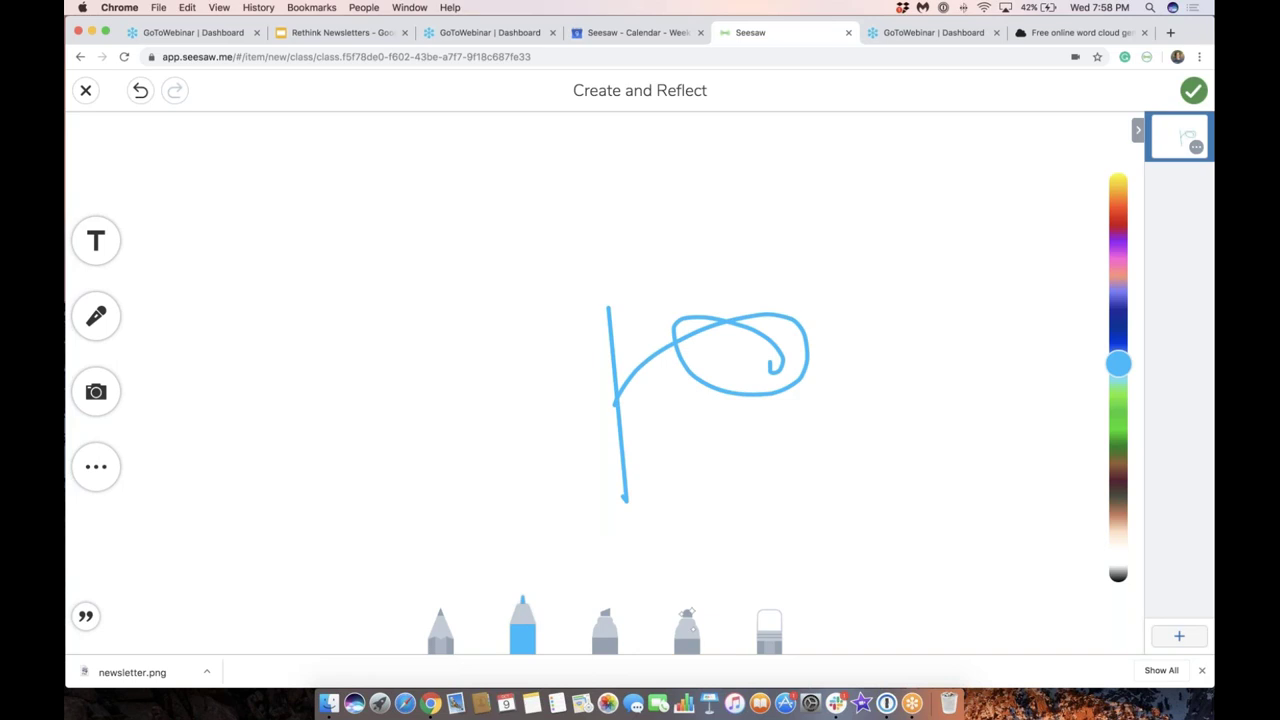
left_click(1193, 90)
left_click(324, 152)
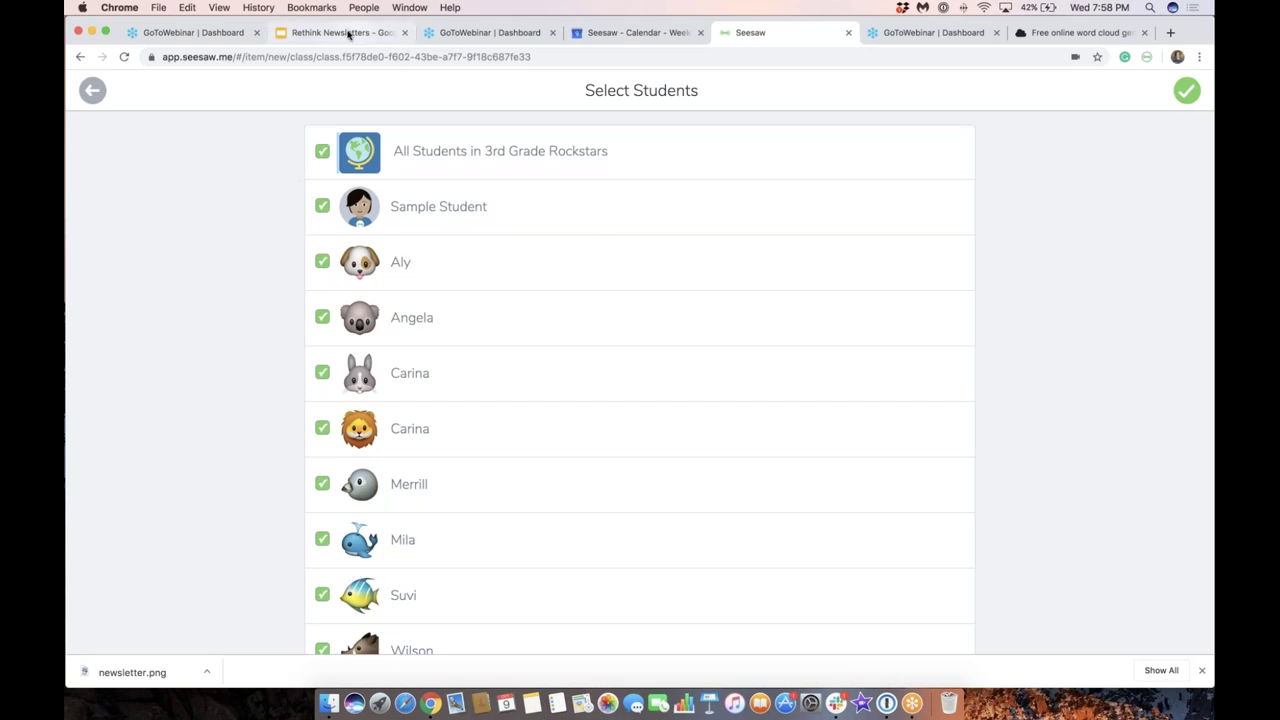
left_click(349, 33)
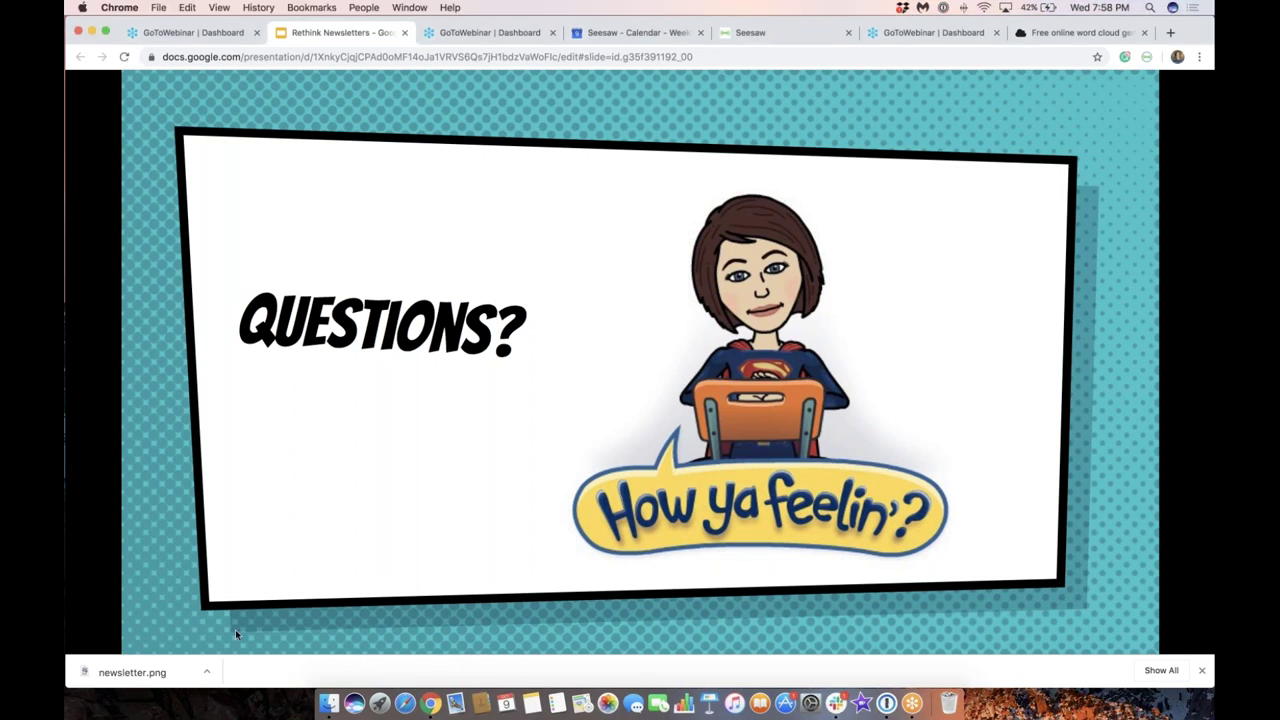
Advance to the What's Next? slide and go back to slide 14, Questions?
left_click(189, 617)
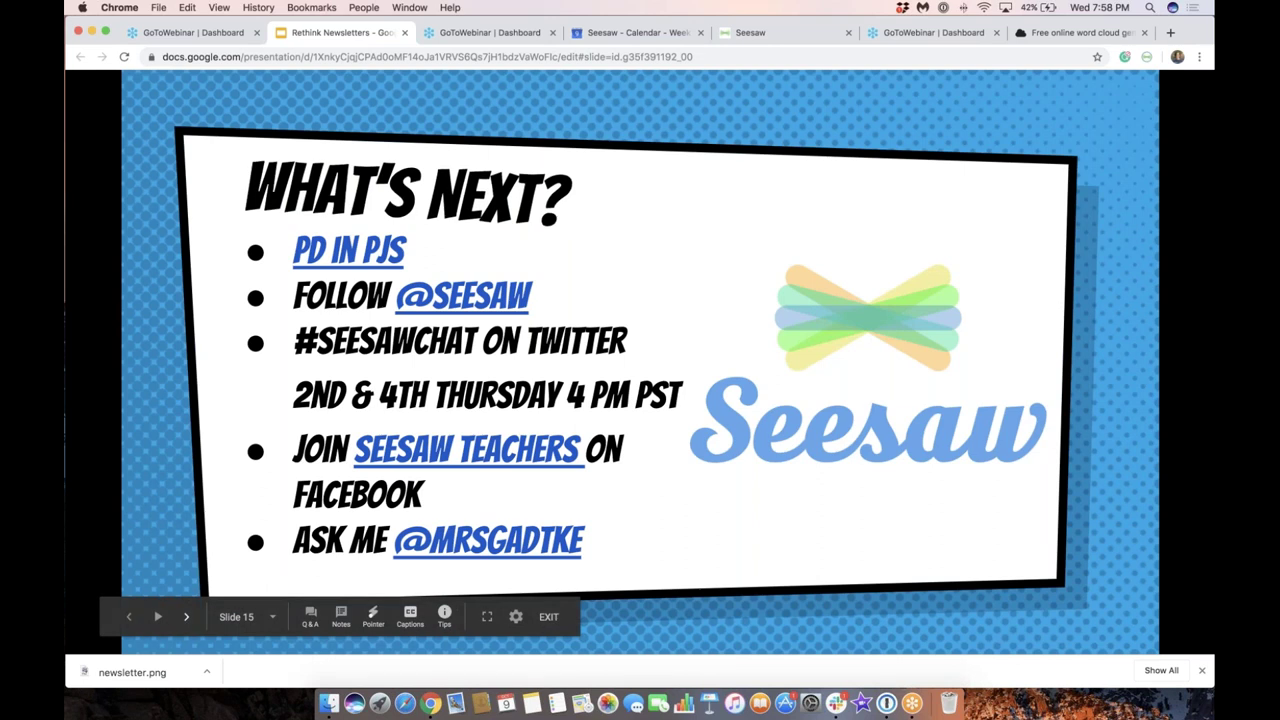
left_click(129, 617)
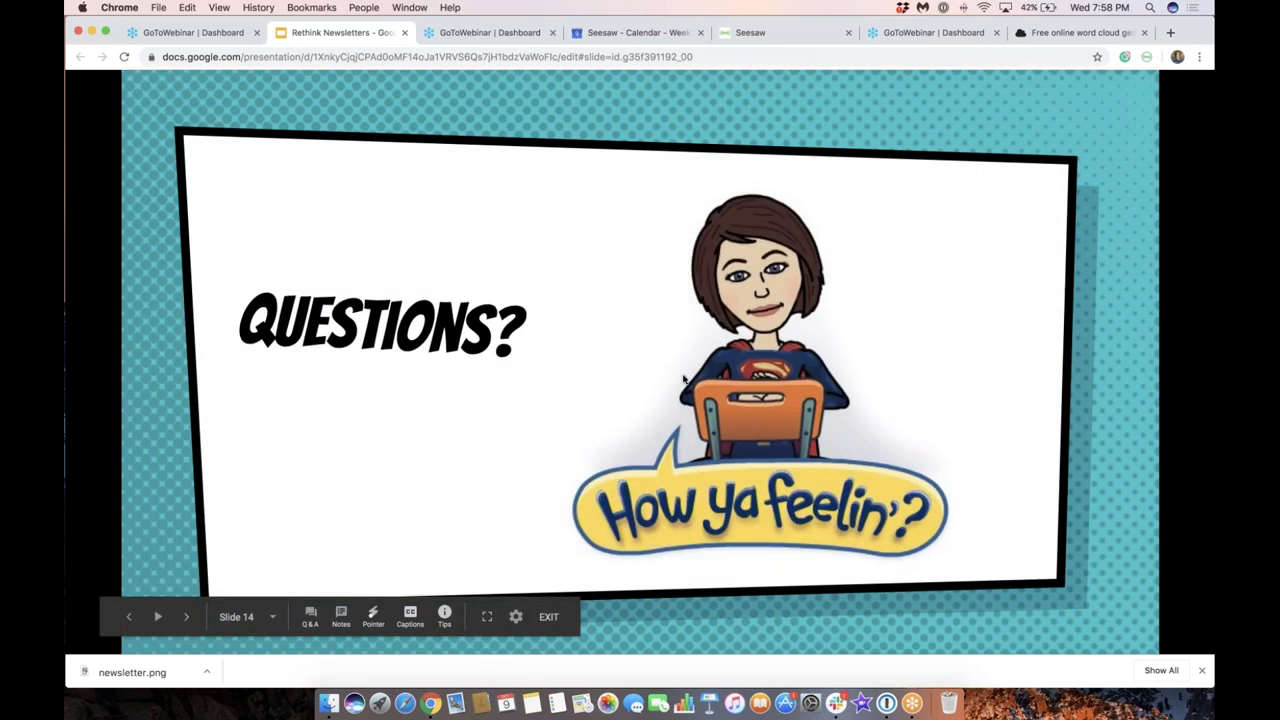